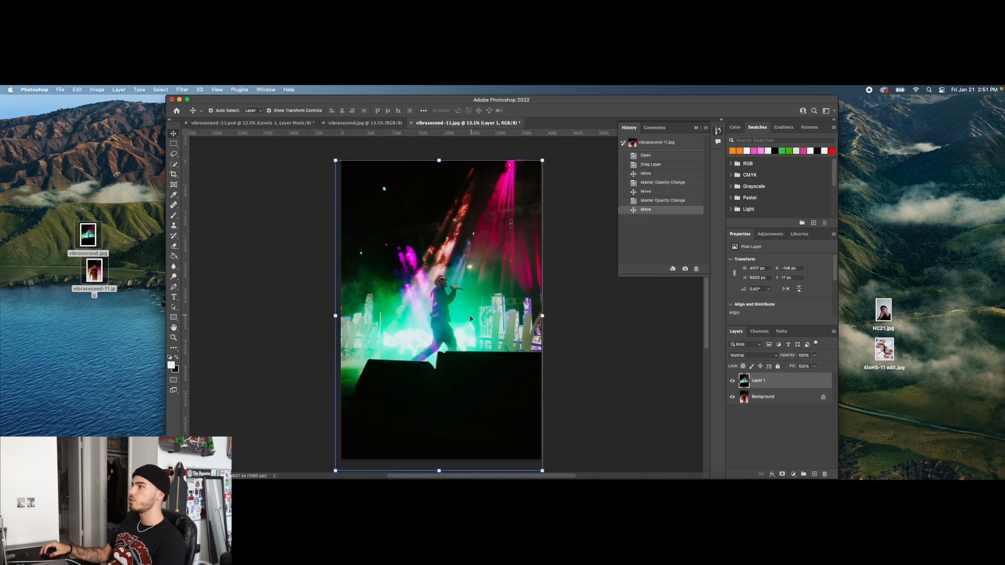
# Lower Layer 1's opacity to 73% and position the small stage figure over the large singer's torso
pyautogui.moveTo(436, 305)
pyautogui.mouseDown()
pyautogui.moveTo(455, 279)
pyautogui.moveTo(383, 330)
pyautogui.moveTo(311, 309)
pyautogui.moveTo(448, 339)
pyautogui.moveTo(433, 306)
pyautogui.mouseUp()
pyautogui.moveTo(789, 357); pyautogui.dragTo(780, 358)
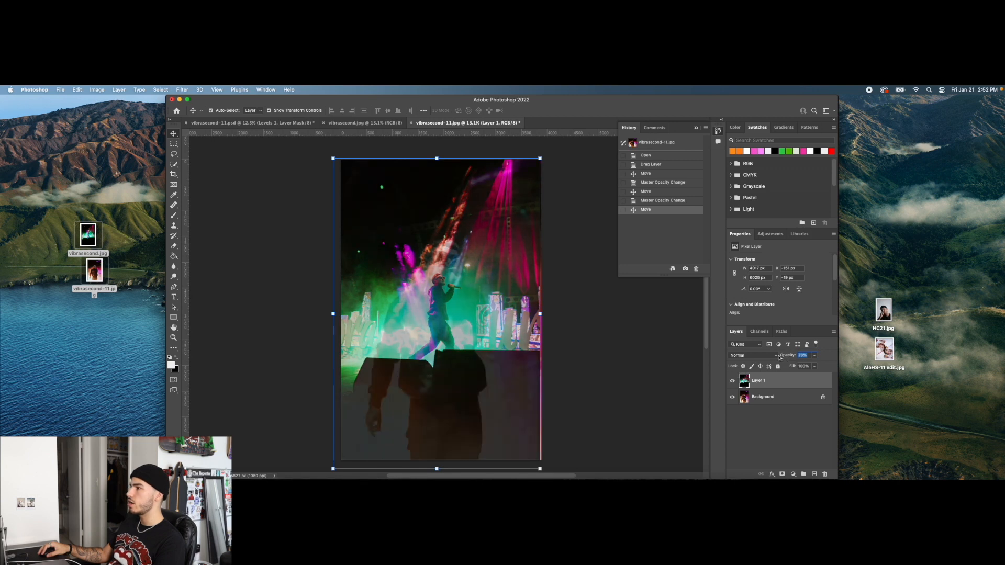
pyautogui.moveTo(432, 322); pyautogui.dragTo(431, 363)
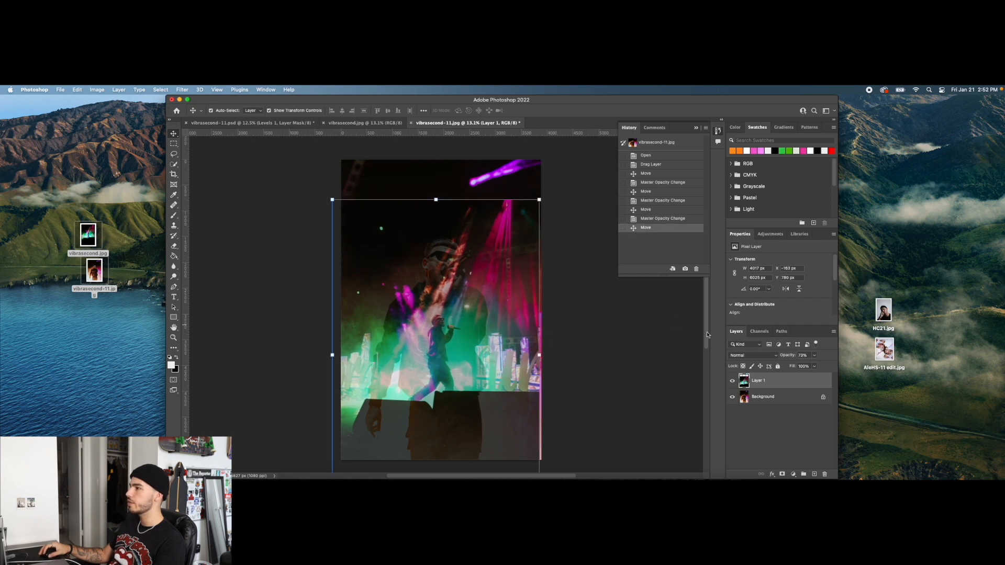
pyautogui.click(655, 352)
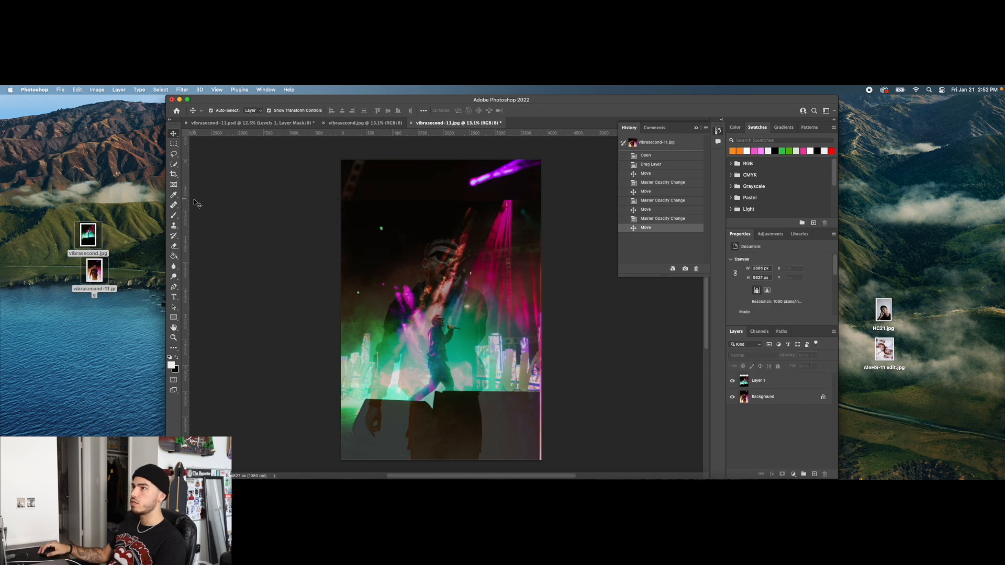
# Set up the Eraser for Layer 1 with a softer brush edge of 43% hardness
pyautogui.click(175, 246)
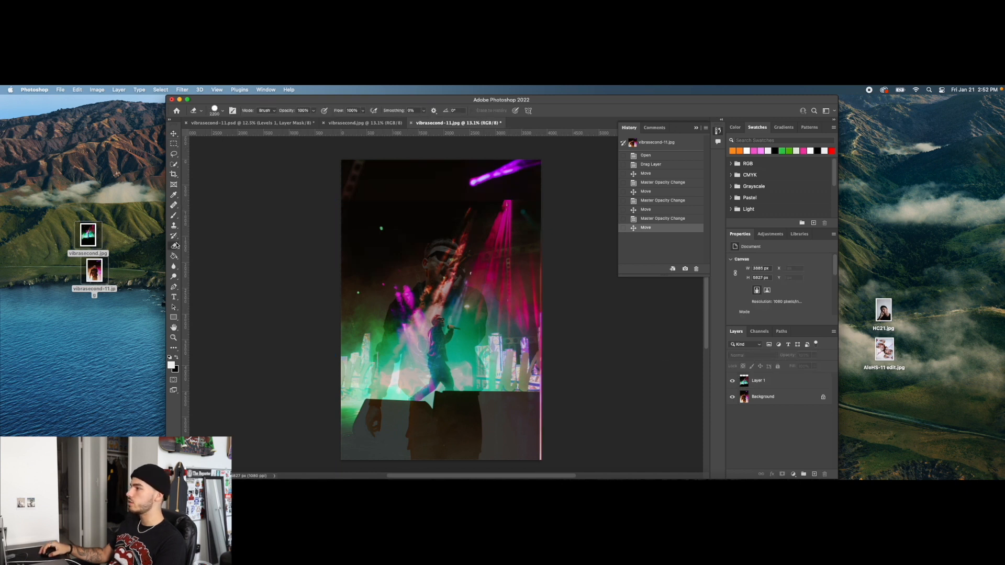
pyautogui.click(743, 382)
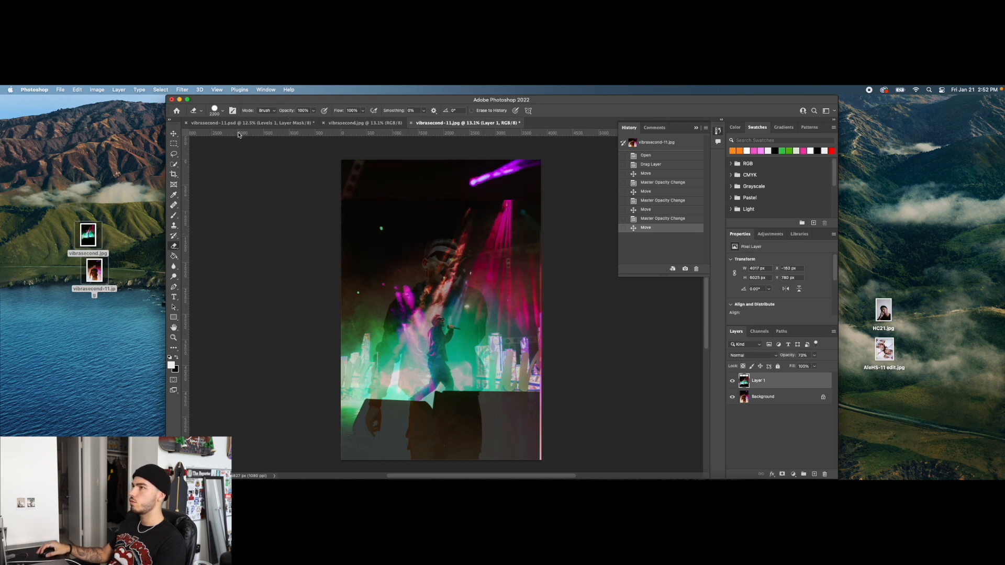
pyautogui.click(223, 110)
pyautogui.click(231, 152)
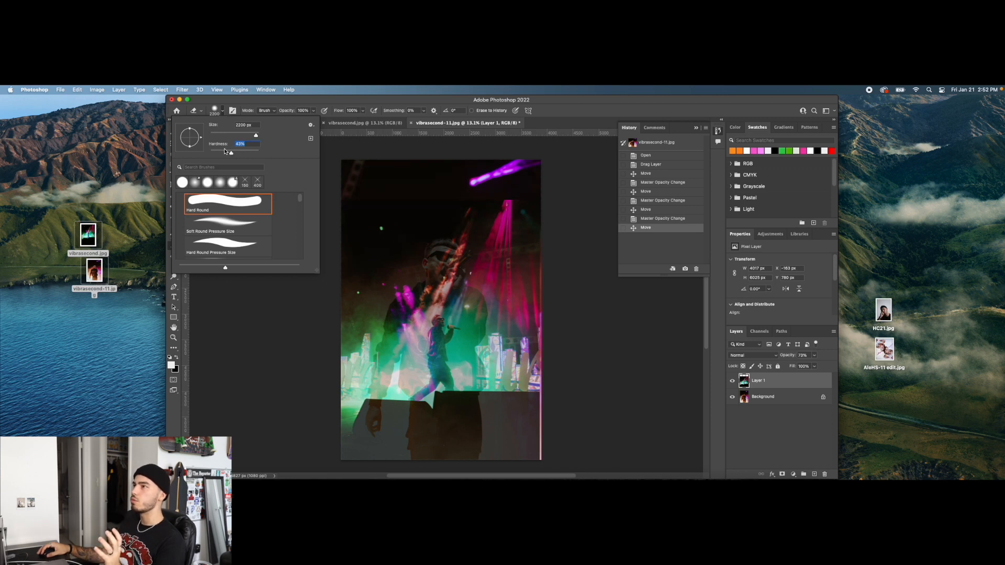
pyautogui.click(223, 112)
# Try to erase the parts of Layer 1 surrounding the singer's torso
pyautogui.moveTo(516, 247)
pyautogui.mouseDown()
pyautogui.moveTo(466, 225)
pyautogui.moveTo(375, 225)
pyautogui.moveTo(468, 226)
pyautogui.moveTo(341, 293)
pyautogui.moveTo(315, 332)
pyautogui.moveTo(339, 425)
pyautogui.moveTo(359, 438)
pyautogui.moveTo(393, 422)
pyautogui.mouseUp()
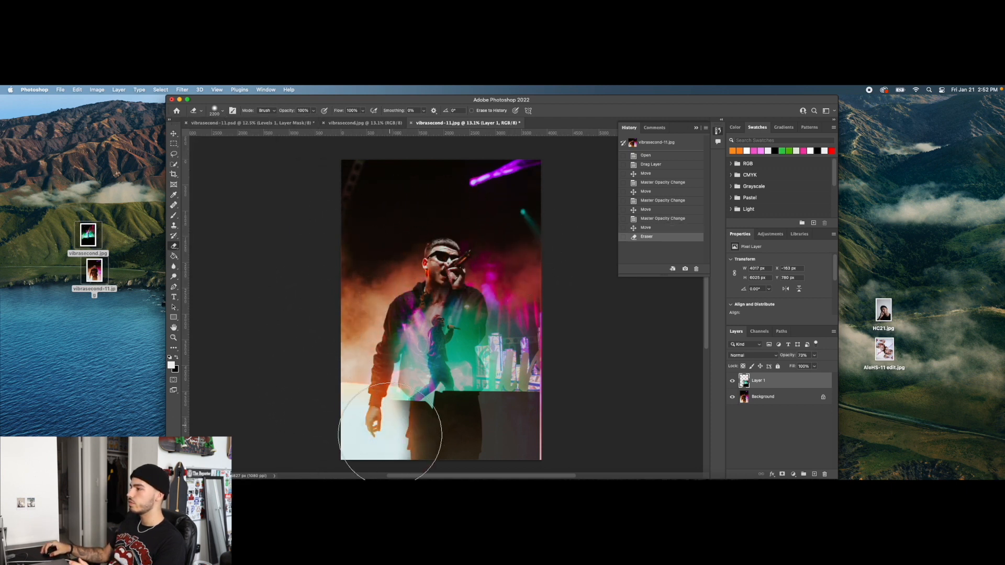
pyautogui.moveTo(611, 433)
pyautogui.mouseDown()
pyautogui.moveTo(478, 462)
pyautogui.moveTo(351, 459)
pyautogui.moveTo(461, 466)
pyautogui.moveTo(539, 459)
pyautogui.moveTo(343, 449)
pyautogui.moveTo(292, 426)
pyautogui.mouseUp()
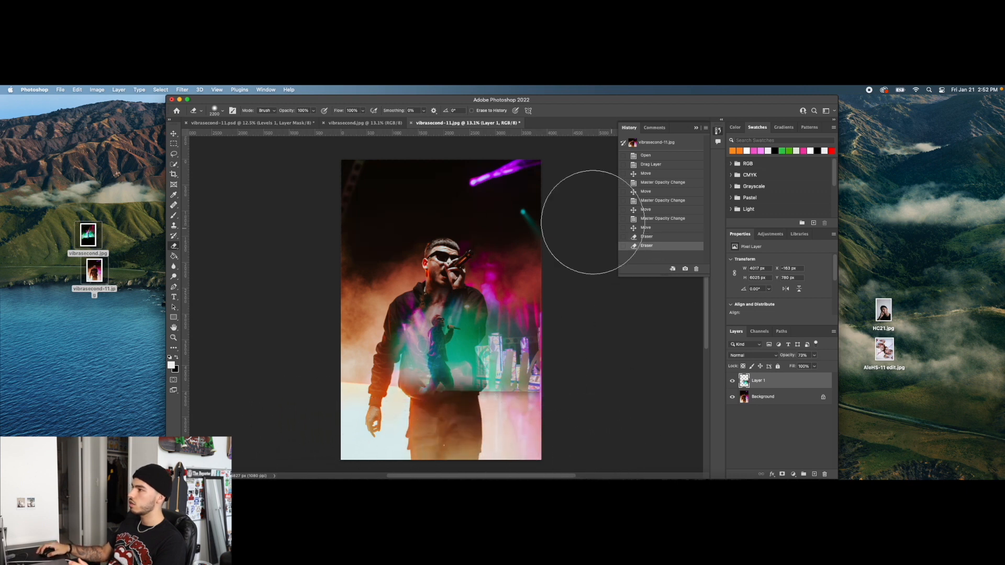
pyautogui.moveTo(560, 298)
pyautogui.mouseDown()
pyautogui.moveTo(554, 402)
pyautogui.moveTo(532, 265)
pyautogui.moveTo(541, 284)
pyautogui.mouseUp()
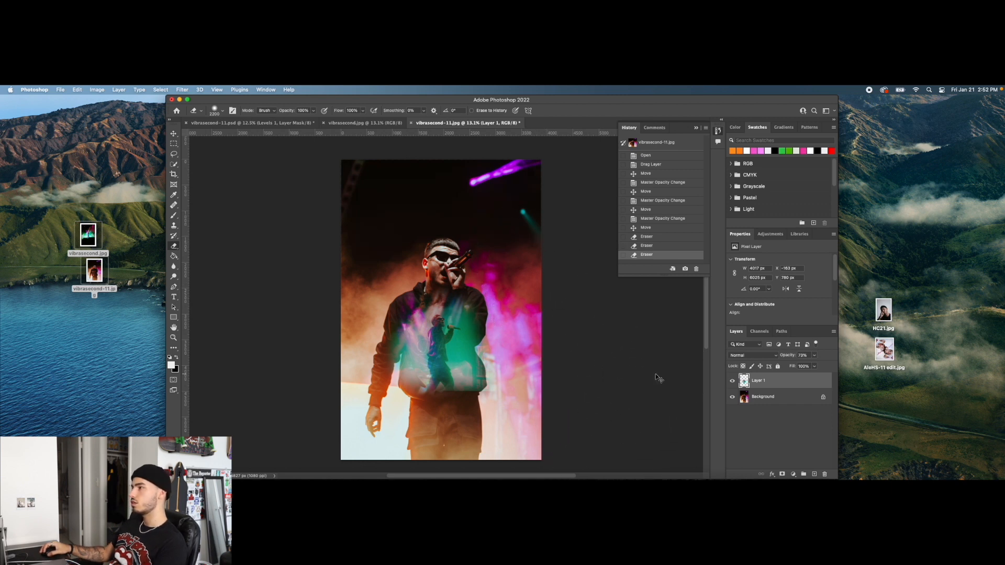
pyautogui.press('super+z')
pyautogui.press('super+z')
pyautogui.press('super+z')
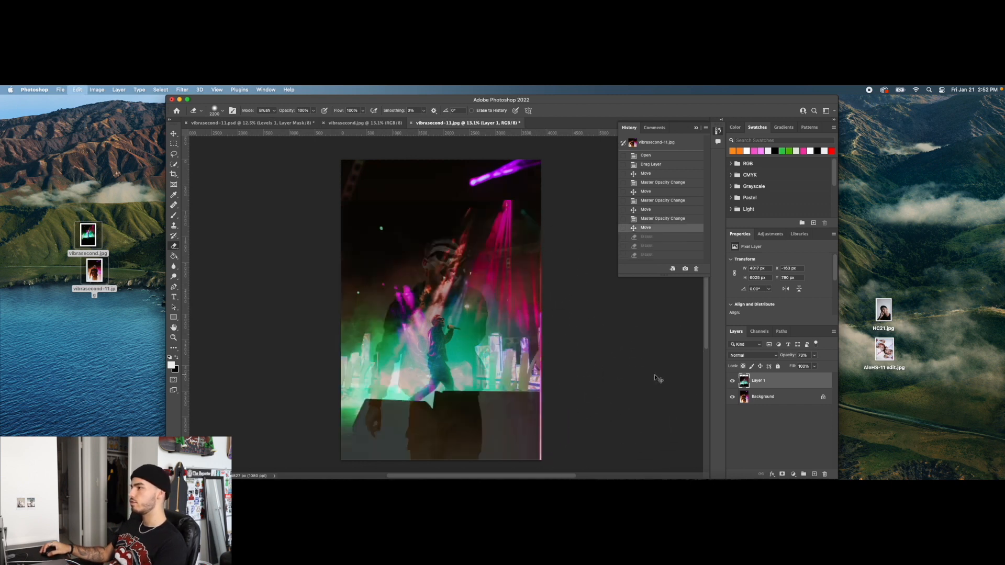
# Set the eraser hardness to 30% and erase Layer 1 everywhere except over the singer's jacket
pyautogui.click(220, 114)
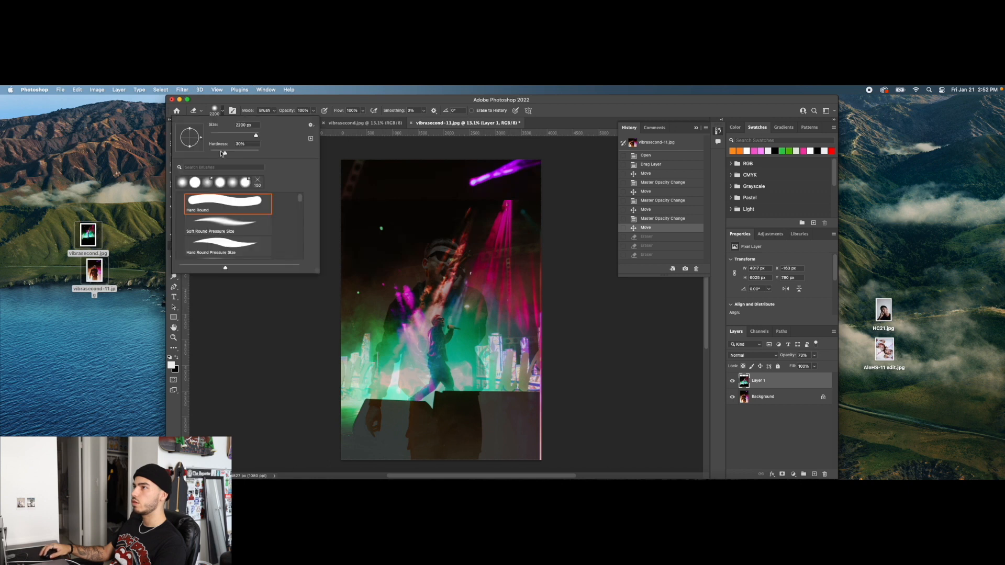
pyautogui.click(222, 113)
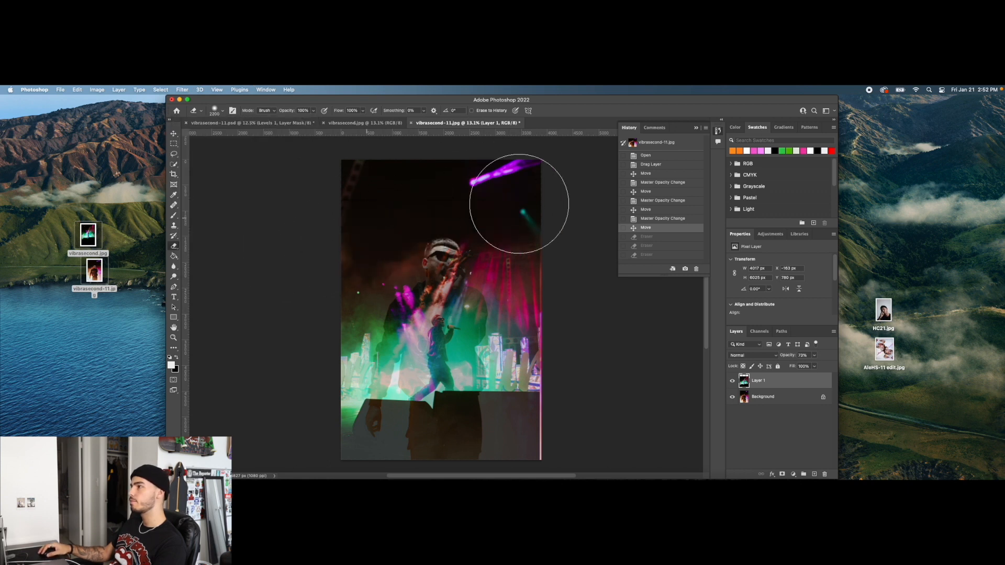
pyautogui.moveTo(401, 205)
pyautogui.mouseDown()
pyautogui.moveTo(316, 238)
pyautogui.moveTo(564, 217)
pyautogui.moveTo(340, 309)
pyautogui.moveTo(316, 253)
pyautogui.moveTo(352, 422)
pyautogui.moveTo(303, 378)
pyautogui.mouseUp()
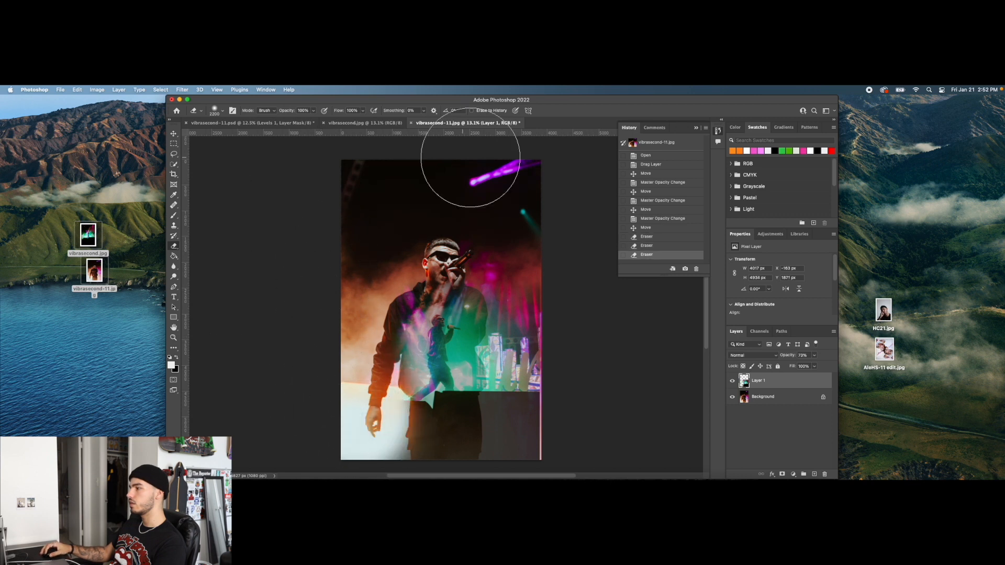
pyautogui.moveTo(558, 237)
pyautogui.mouseDown()
pyautogui.moveTo(539, 309)
pyautogui.moveTo(543, 370)
pyautogui.moveTo(521, 437)
pyautogui.moveTo(555, 430)
pyautogui.moveTo(283, 427)
pyautogui.mouseUp()
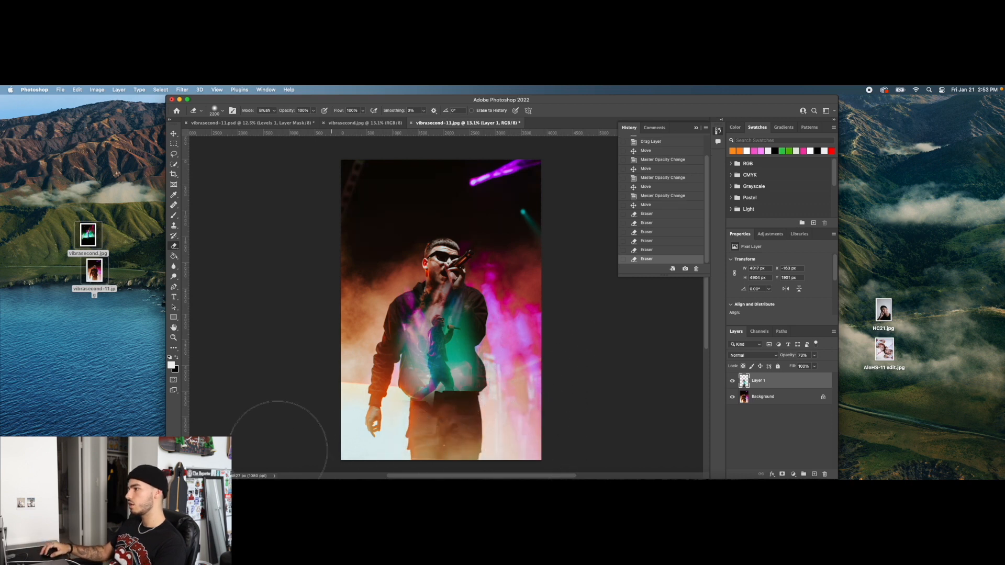
pyautogui.moveTo(353, 446); pyautogui.dragTo(591, 438)
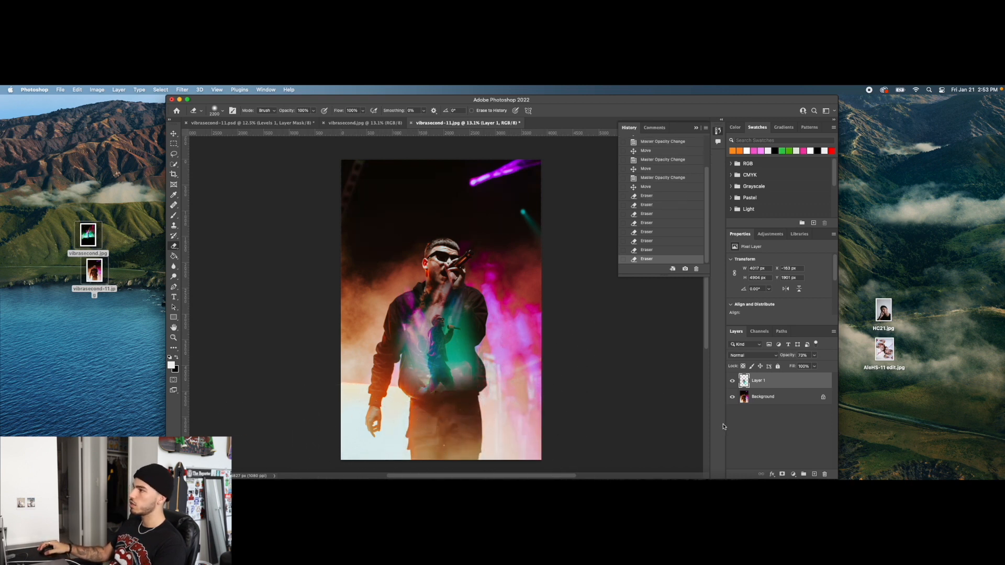
pyautogui.press('super+z')
pyautogui.moveTo(685, 435); pyautogui.dragTo(484, 321)
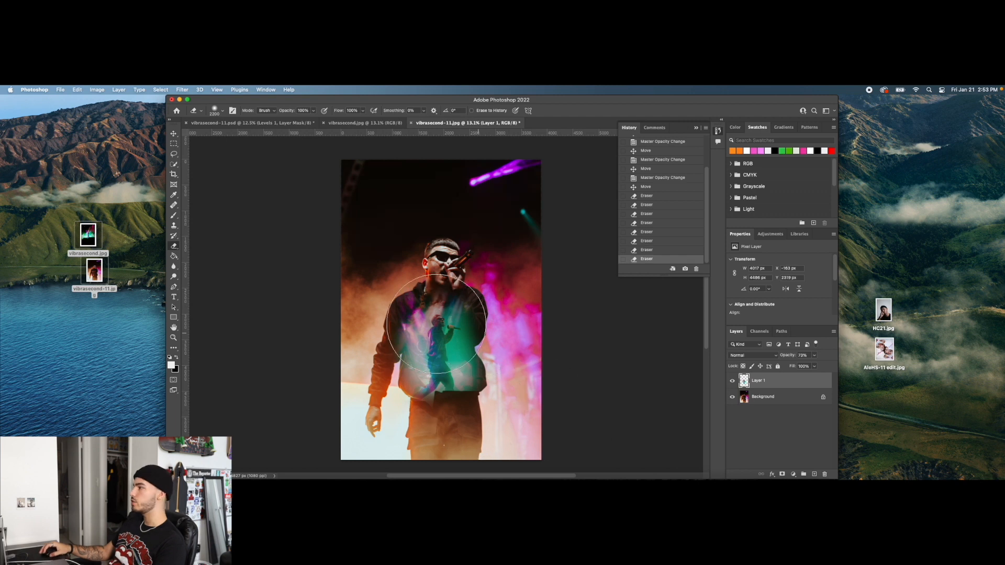
# Shift Layer 1 slightly down and right on the jacket and erase its leftovers along the canvas's right edge
pyautogui.click(173, 134)
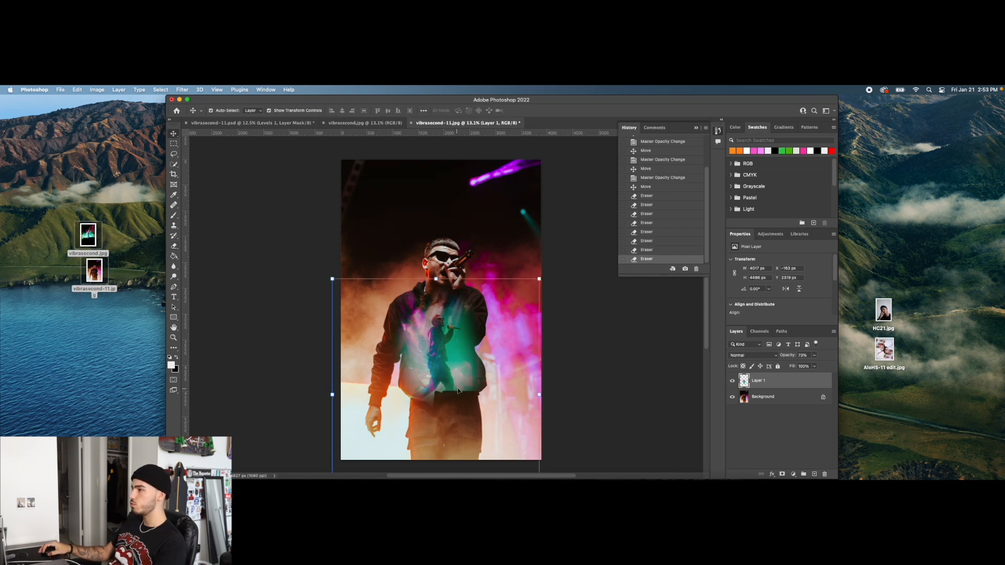
pyautogui.moveTo(447, 375); pyautogui.dragTo(454, 381)
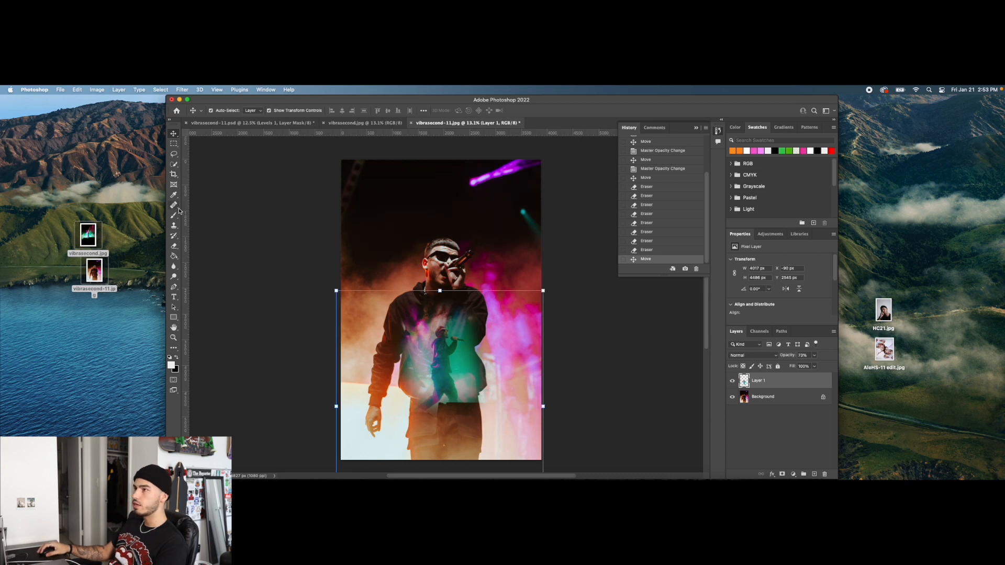
pyautogui.click(174, 246)
pyautogui.moveTo(545, 348)
pyautogui.mouseDown()
pyautogui.moveTo(524, 426)
pyautogui.moveTo(547, 413)
pyautogui.mouseUp()
pyautogui.moveTo(552, 369); pyautogui.dragTo(531, 290)
pyautogui.press('super+z')
pyautogui.press('super+z')
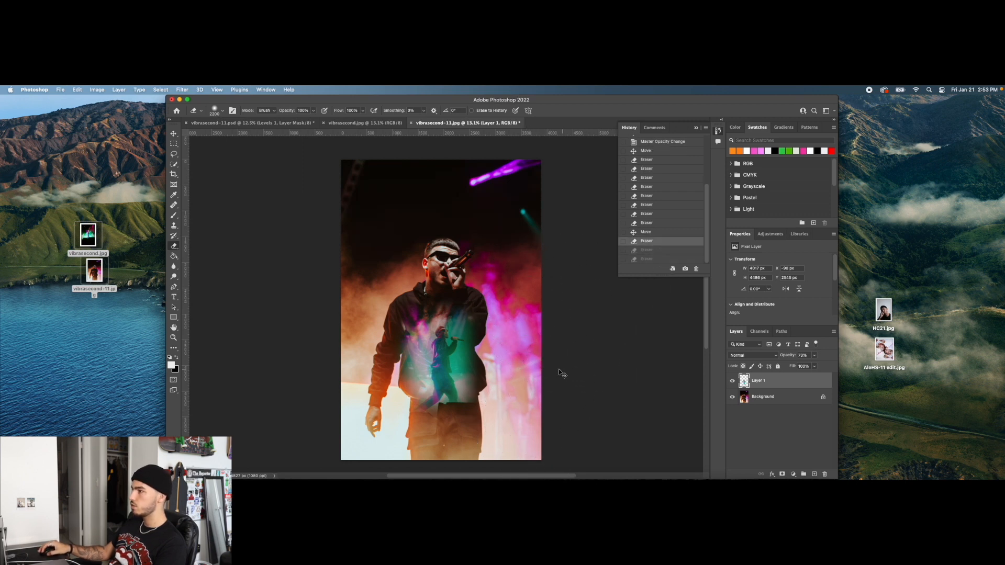
pyautogui.press('super+z')
pyautogui.moveTo(556, 325)
pyautogui.mouseDown()
pyautogui.moveTo(572, 363)
pyautogui.moveTo(556, 383)
pyautogui.mouseUp()
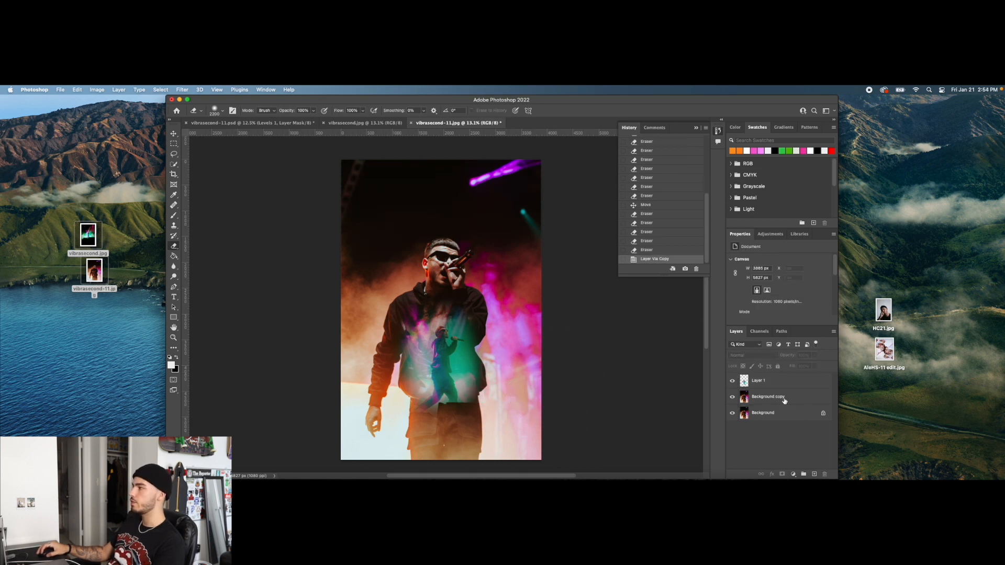
# Merge the background copy with Layer 1 and duplicate the merged layer
pyautogui.rightClick(784, 401)
pyautogui.click(810, 355)
pyautogui.press('super+j')
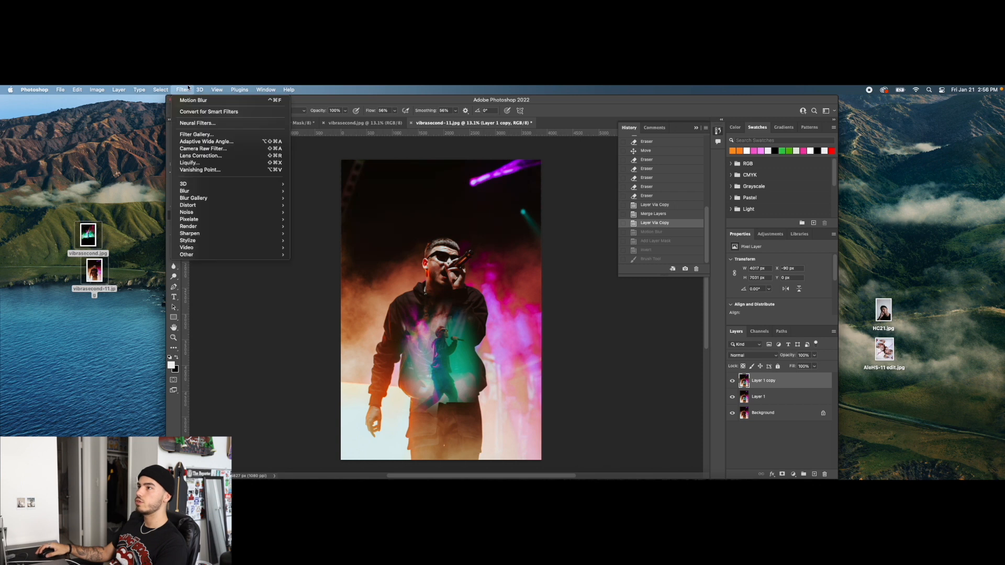
# Apply a Motion Blur at an angle of -25° to the Layer 1 copy and add a layer mask to it
pyautogui.click(182, 89)
pyautogui.moveTo(239, 194)
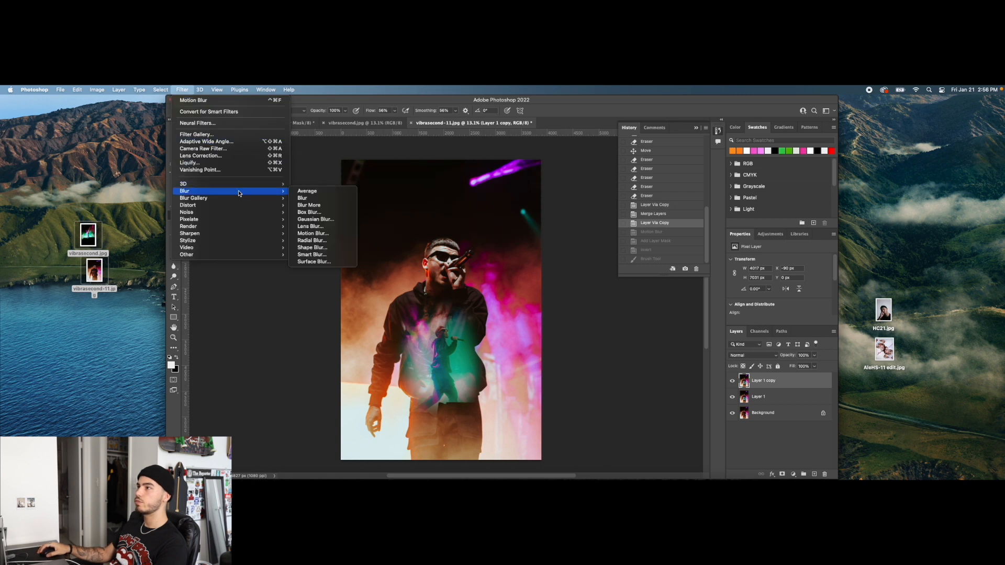
pyautogui.click(313, 233)
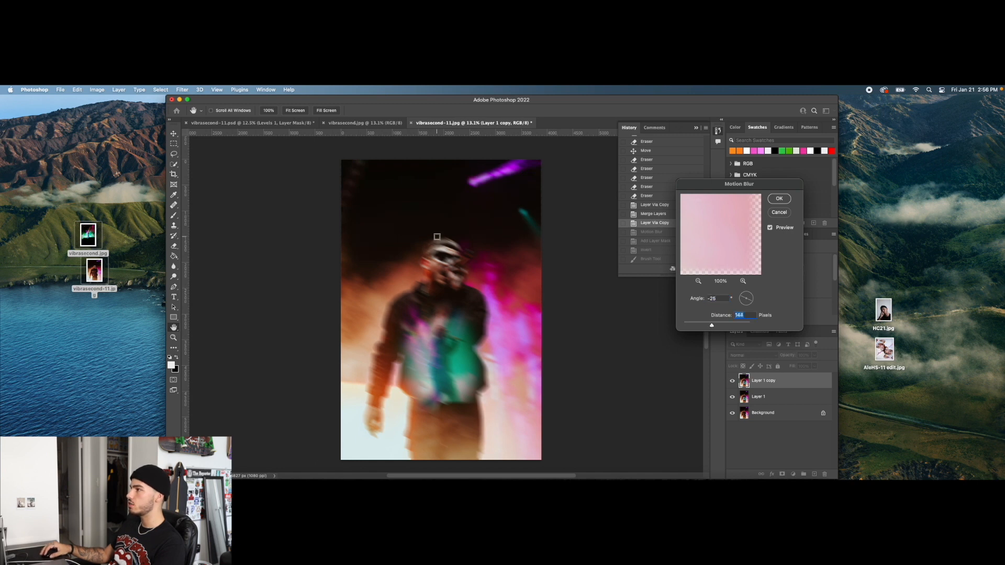
pyautogui.click(772, 200)
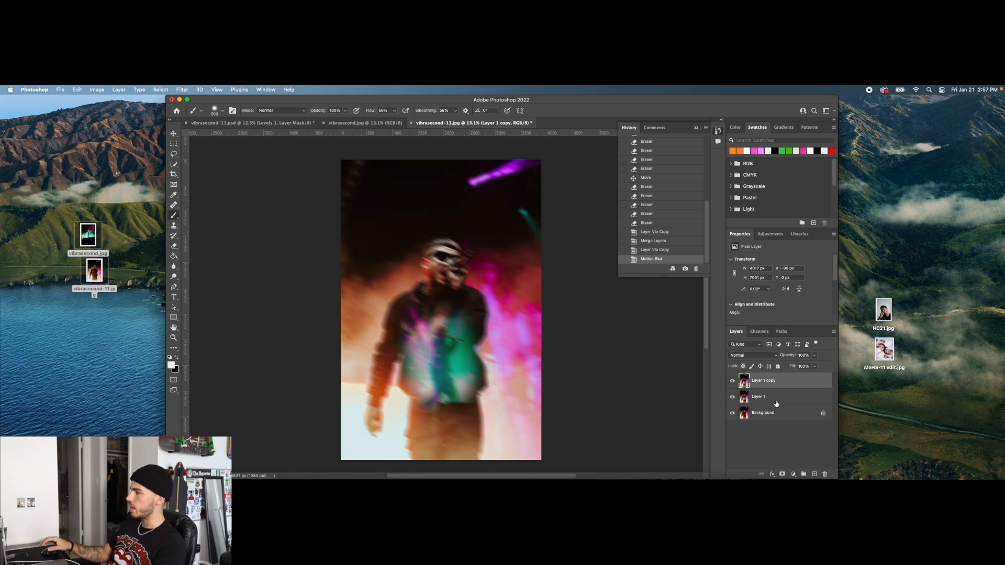
pyautogui.click(783, 474)
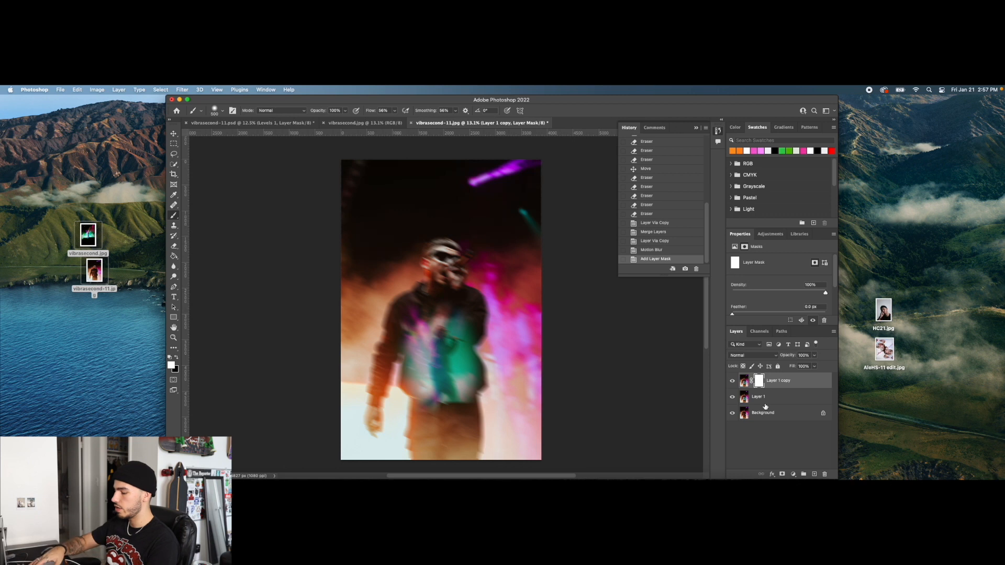
# Nudge the blurred Layer 1 copy slightly left and up with Free Transform
pyautogui.press('super+t')
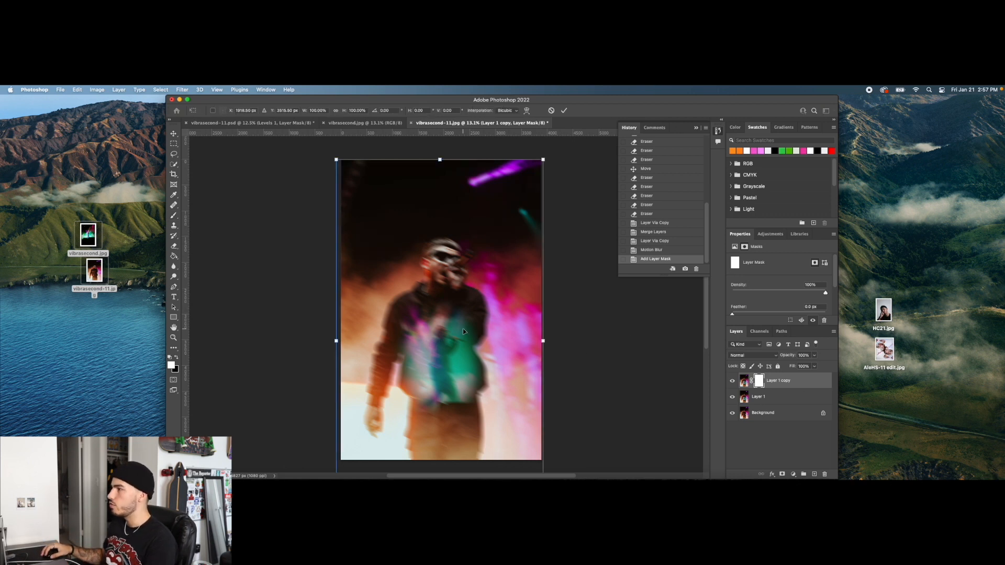
pyautogui.hotkey('shift', 'Left')
pyautogui.hotkey('shift', 'Left')
pyautogui.hotkey('shift', 'Left')
pyautogui.hotkey('shift', 'Left')
pyautogui.hotkey('shift', 'Left')
pyautogui.hotkey('shift', 'Left')
pyautogui.hotkey('shift', 'Left')
pyautogui.hotkey('shift', 'Left')
pyautogui.hotkey('shift', 'Left')
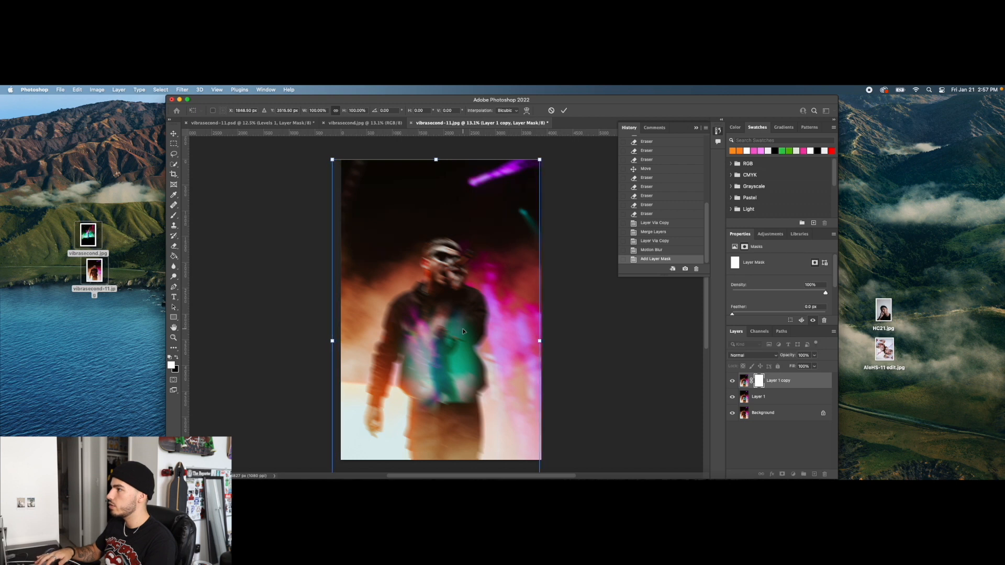
pyautogui.hotkey('shift', 'Up')
pyautogui.hotkey('shift', 'Up')
pyautogui.hotkey('shift', 'Up')
pyautogui.hotkey('shift', 'Up')
pyautogui.hotkey('shift', 'Right')
pyautogui.hotkey('shift', 'Right')
pyautogui.hotkey('shift', 'Right')
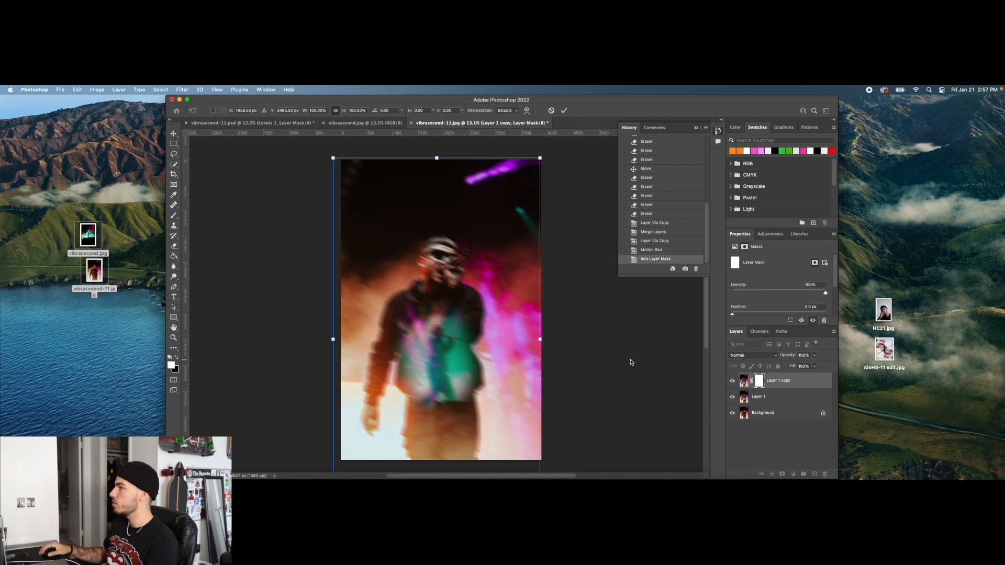
pyautogui.click(565, 111)
# Invert the blurred layer's mask to black and slightly lower the layer's opacity
pyautogui.press('b')
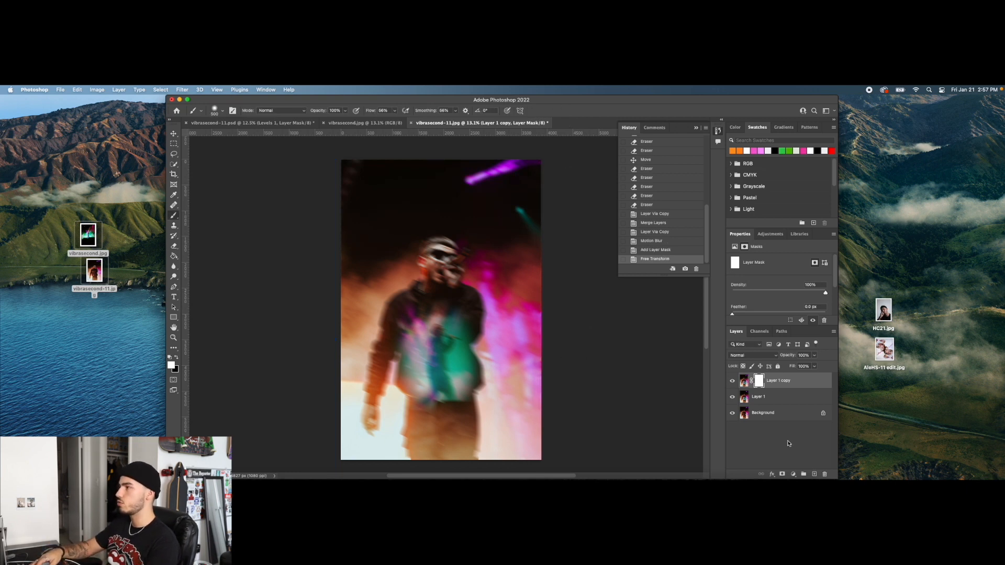
pyautogui.press('cmd+i')
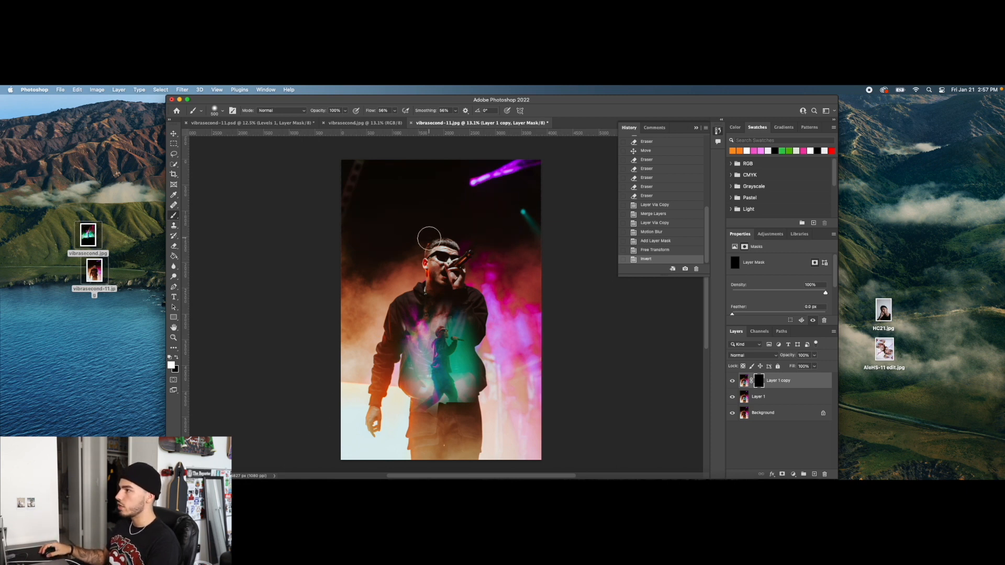
pyautogui.moveTo(423, 246)
pyautogui.mouseDown()
pyautogui.moveTo(382, 305)
pyautogui.moveTo(373, 346)
pyautogui.mouseUp()
pyautogui.press('super+z')
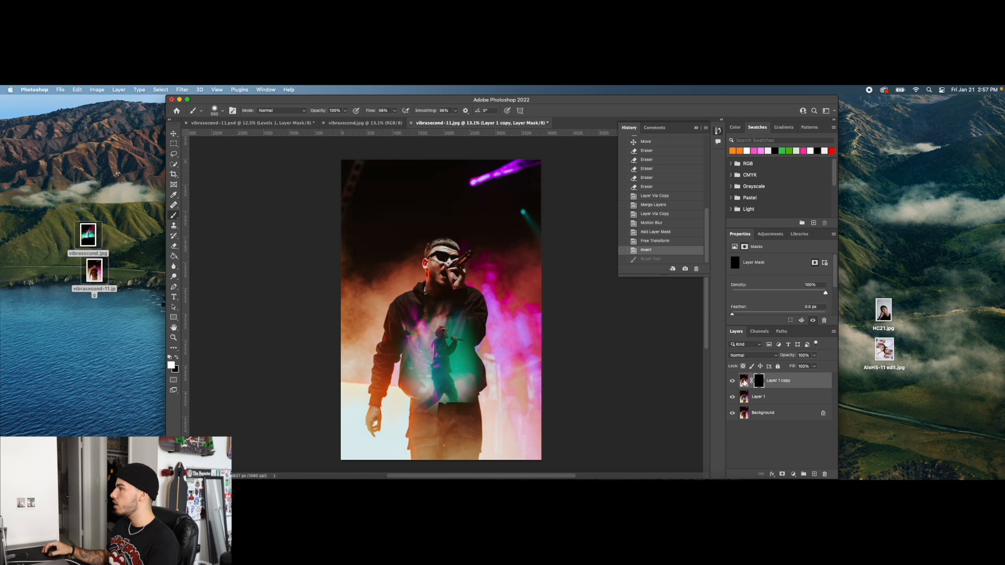
pyautogui.press(']')
pyautogui.press('[')
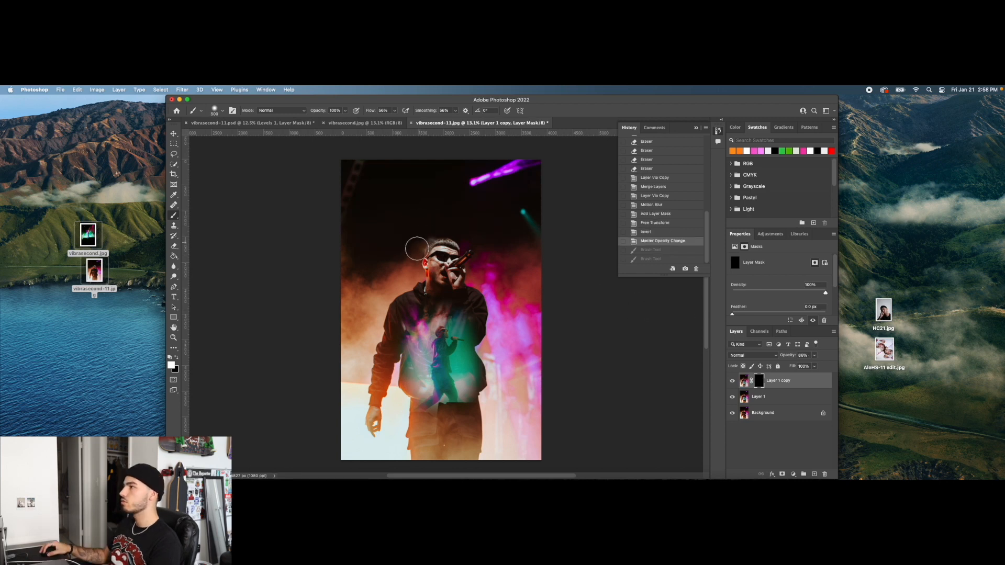
# Paint white on the mask along the left side of the singer, the purple and teal lights, and the smoke beside him
pyautogui.moveTo(418, 248)
pyautogui.mouseDown()
pyautogui.moveTo(383, 310)
pyautogui.moveTo(345, 421)
pyautogui.mouseUp()
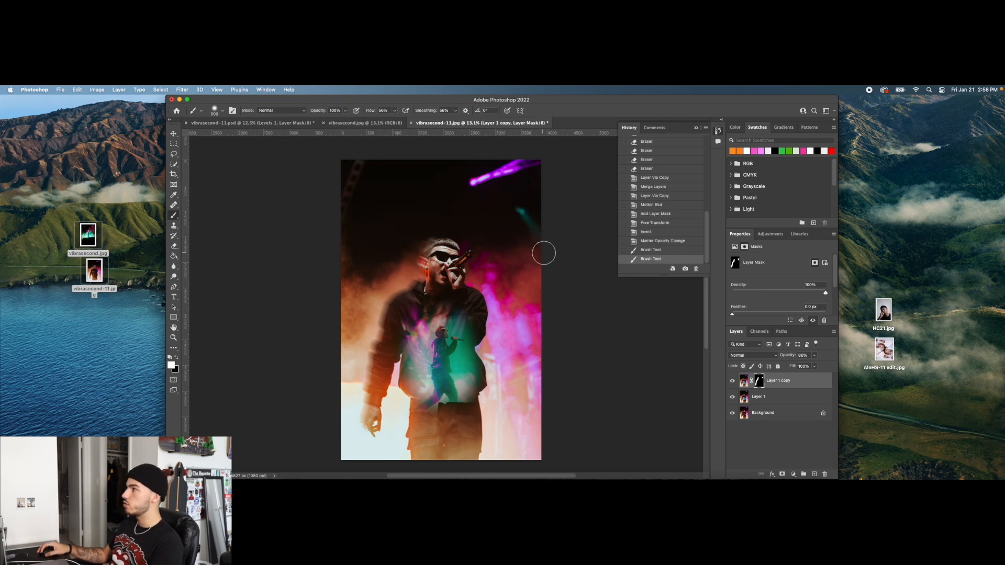
pyautogui.press('super+z')
pyautogui.moveTo(539, 233); pyautogui.dragTo(545, 241)
pyautogui.press('super+z')
pyautogui.moveTo(470, 182); pyautogui.dragTo(544, 156)
pyautogui.moveTo(524, 204); pyautogui.dragTo(568, 245)
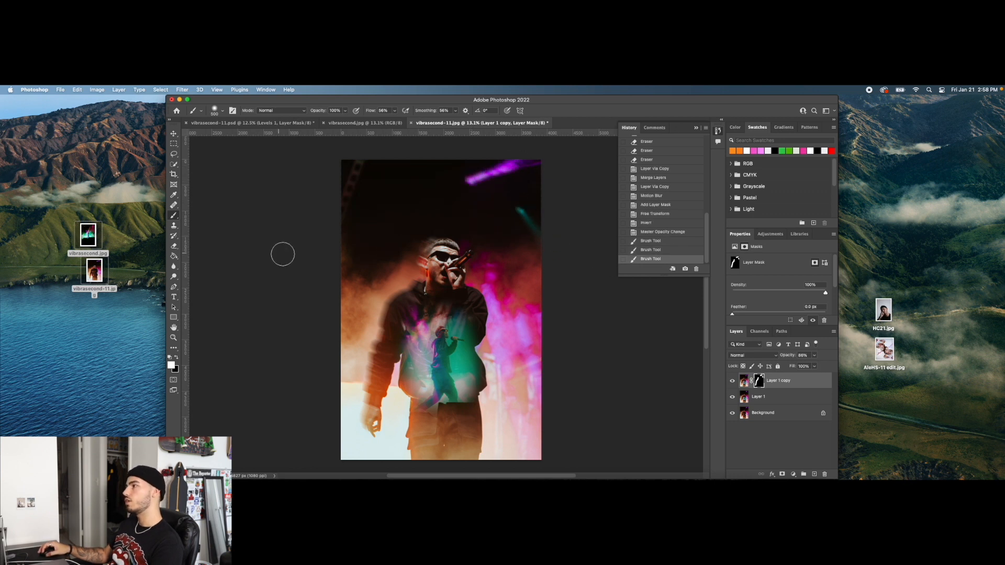
pyautogui.moveTo(512, 282); pyautogui.dragTo(499, 260)
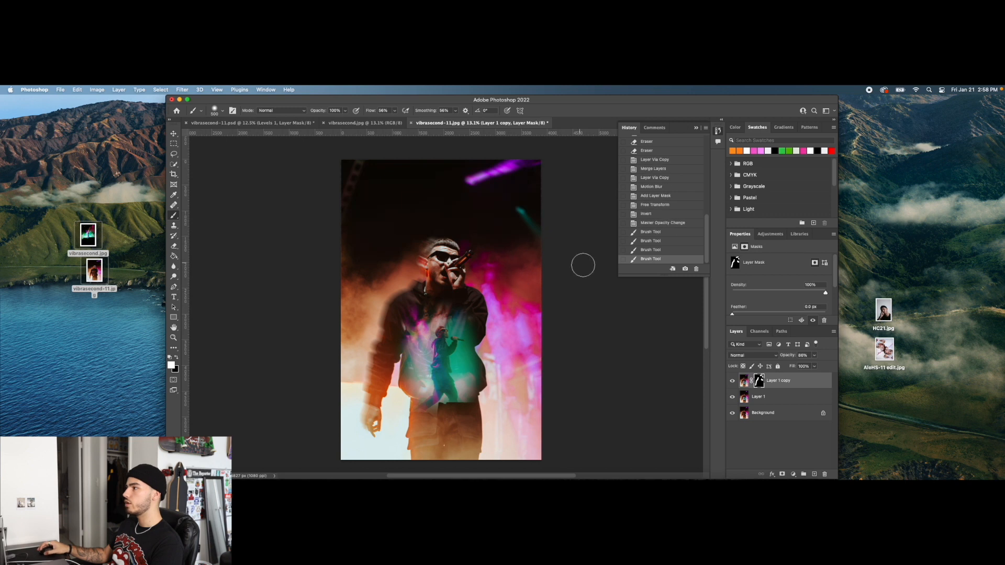
# Duplicate Layer 1 and move the duplicate above the masked Layer 1 copy, to the top of the layer stack
pyautogui.press('super+z')
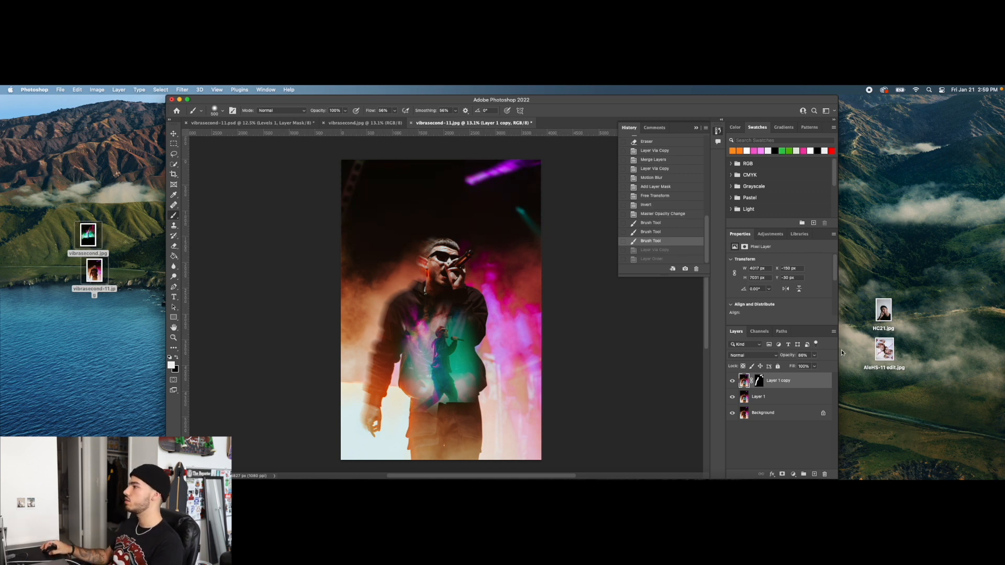
pyautogui.click(777, 404)
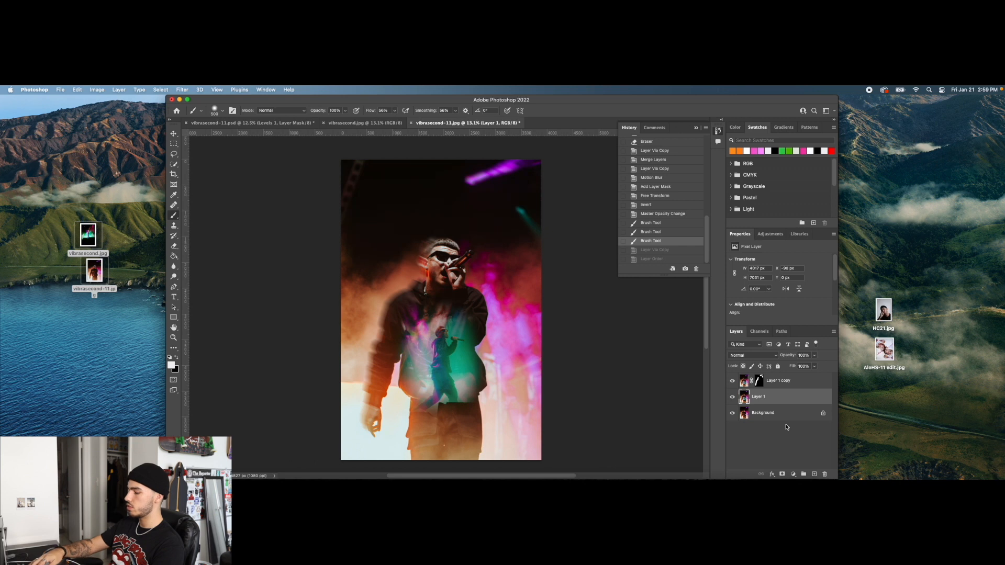
pyautogui.press('super+j')
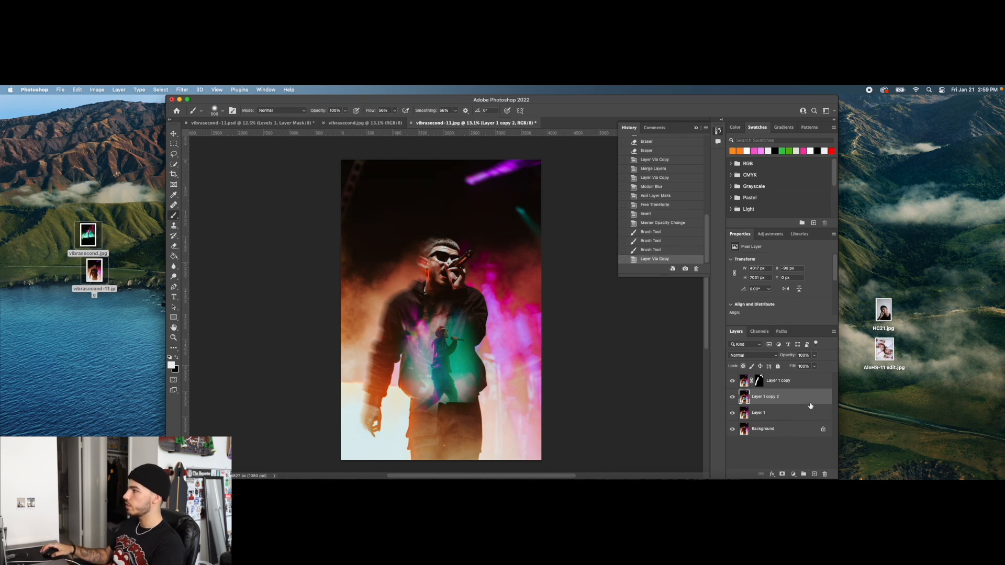
pyautogui.moveTo(798, 397); pyautogui.dragTo(795, 378)
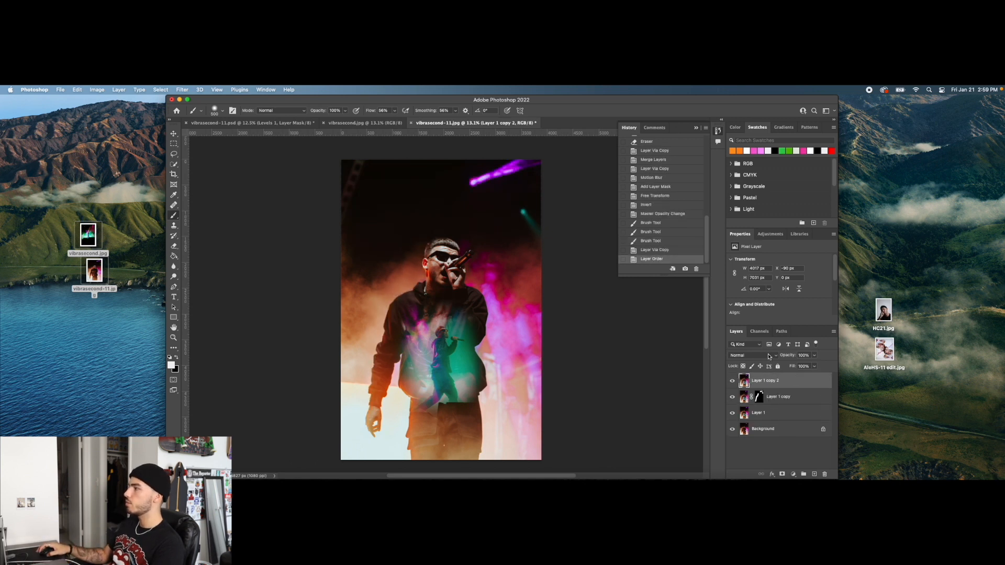
# Apply a Gaussian Blur with a 17.6-pixel radius to the top duplicate layer and set its blend mode to Lighten
pyautogui.click(183, 90)
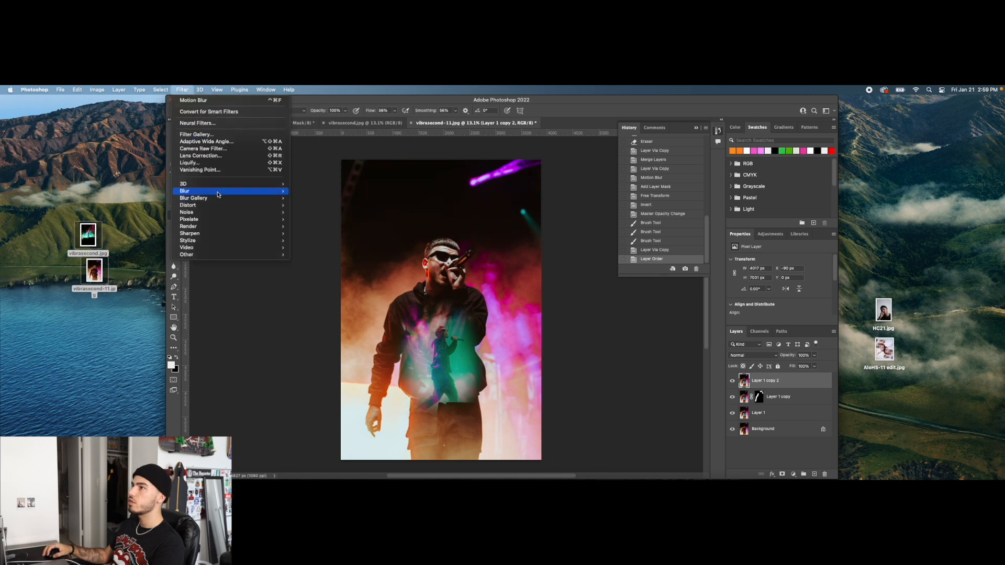
pyautogui.moveTo(220, 191)
pyautogui.click(314, 219)
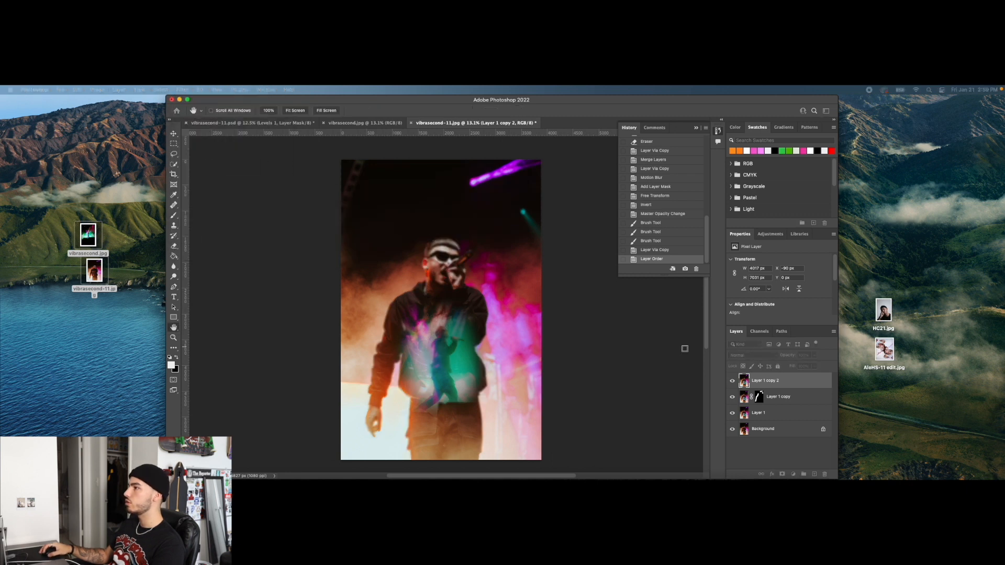
pyautogui.moveTo(265, 294); pyautogui.dragTo(263, 292)
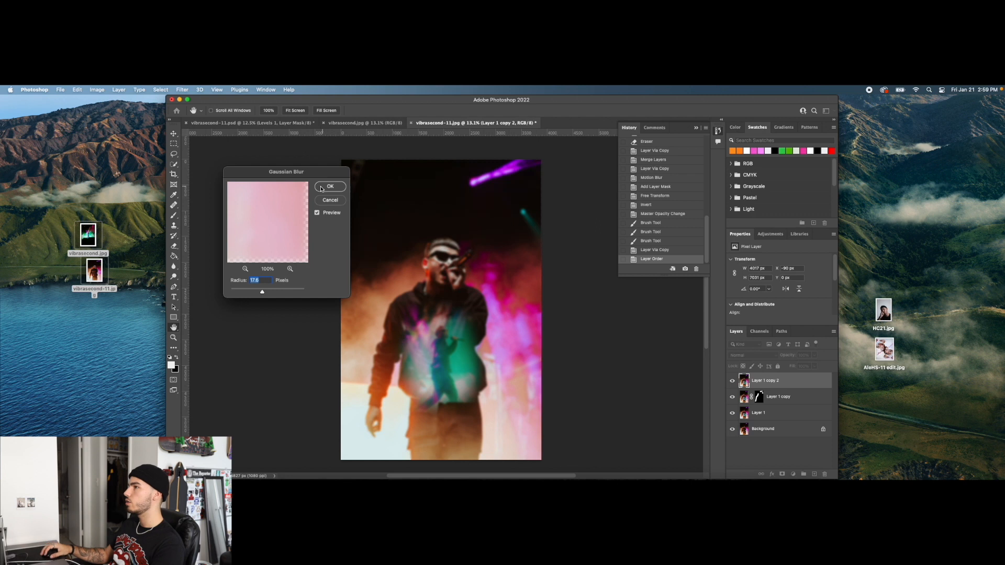
pyautogui.press('Return')
pyautogui.click(761, 356)
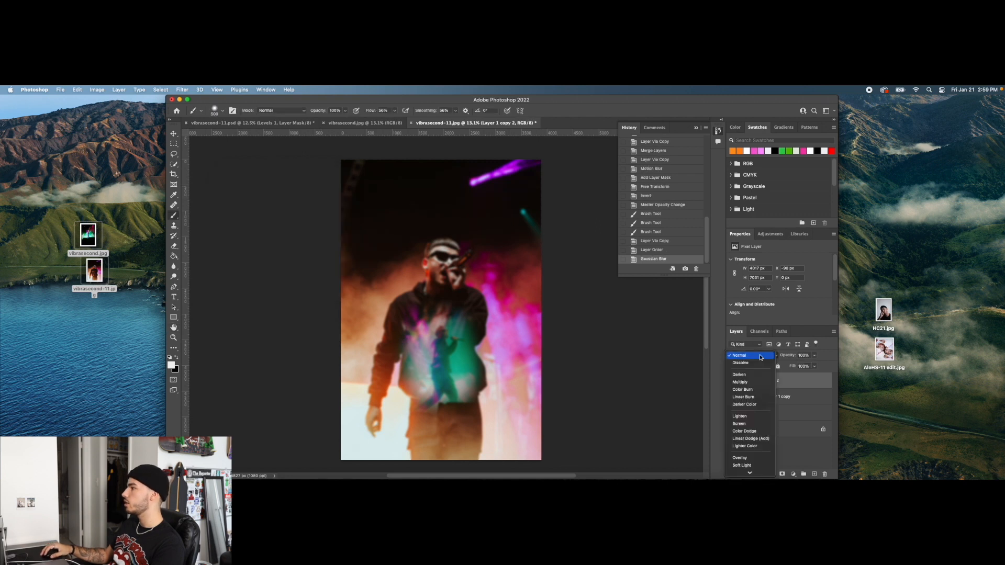
pyautogui.click(758, 419)
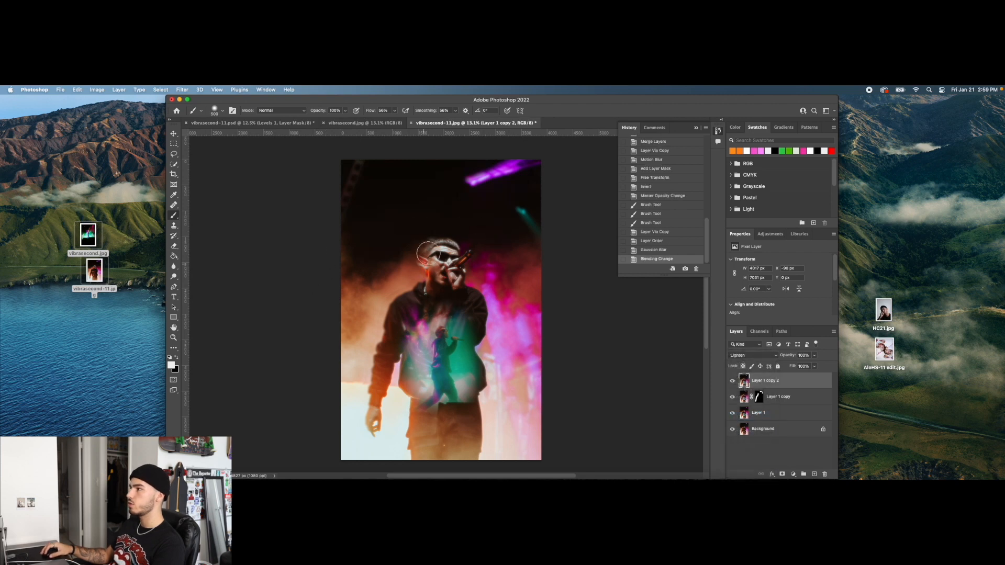
# Compare the image with and without the Gaussian-blurred layer, examining the glow around the singer up close
pyautogui.click(173, 338)
pyautogui.moveTo(460, 241); pyautogui.dragTo(497, 240)
pyautogui.click(733, 382)
pyautogui.click(733, 382)
pyautogui.click(733, 381)
pyautogui.click(733, 382)
pyautogui.moveTo(396, 318); pyautogui.dragTo(463, 259)
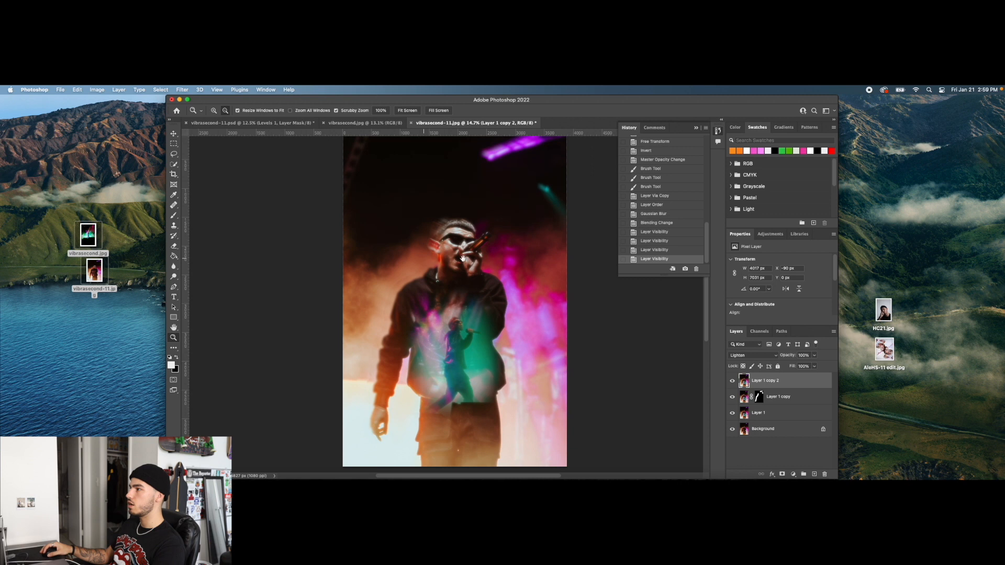
pyautogui.moveTo(500, 217); pyautogui.dragTo(430, 232)
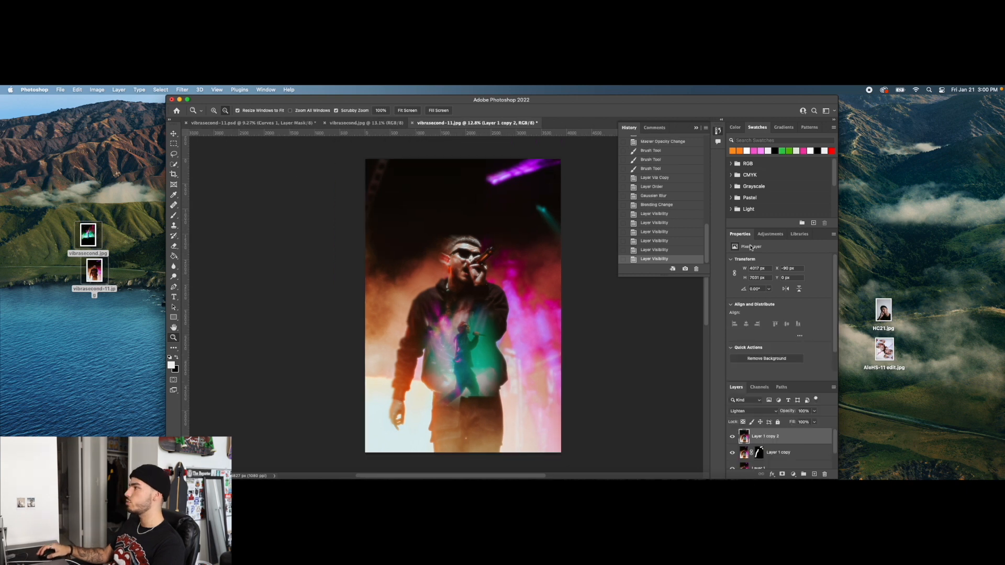
# Add a Curves adjustment layer with shadow, midtone and highlight points, lowering the shadow point to output 53 at input 63
pyautogui.click(770, 234)
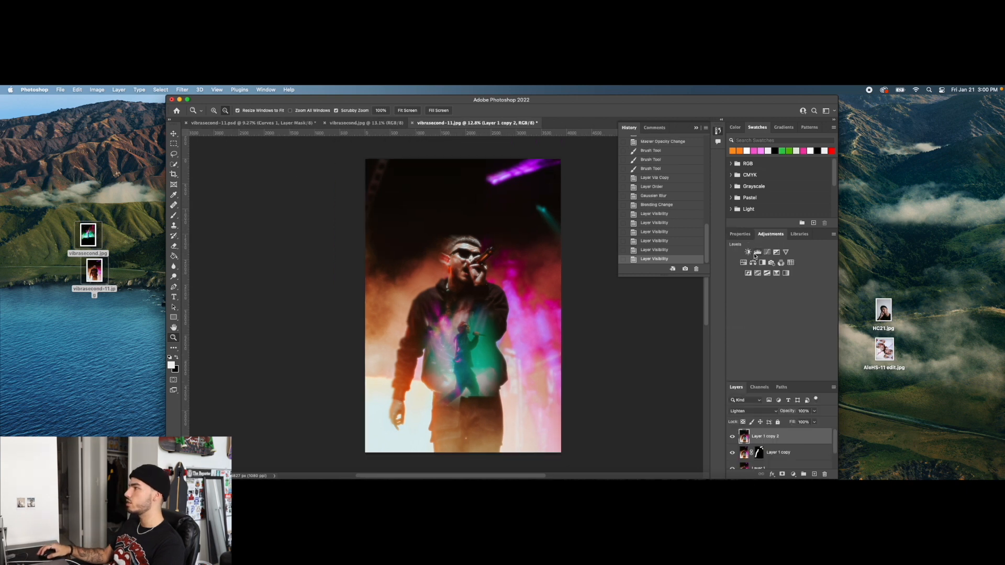
pyautogui.click(768, 255)
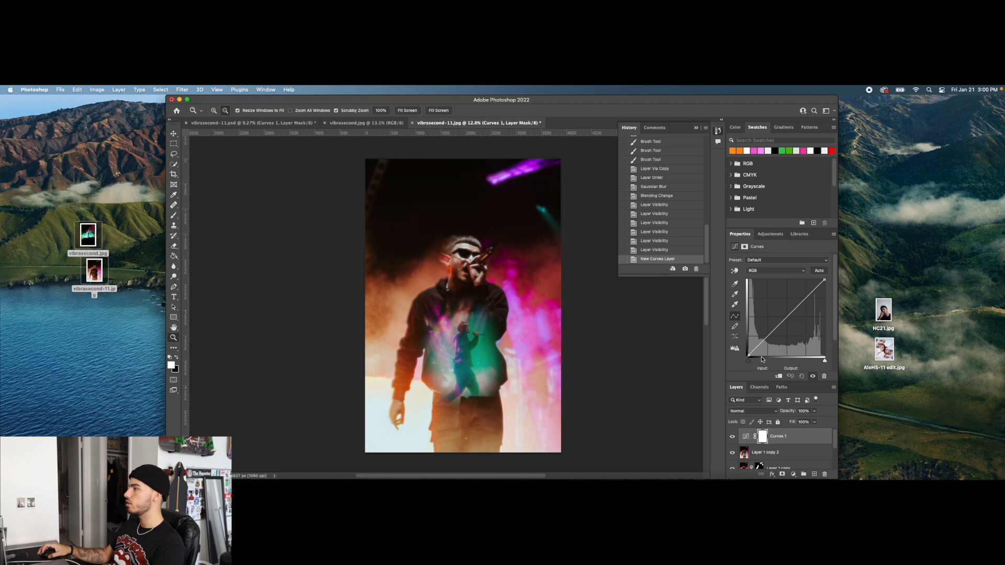
pyautogui.click(766, 336)
pyautogui.click(787, 317)
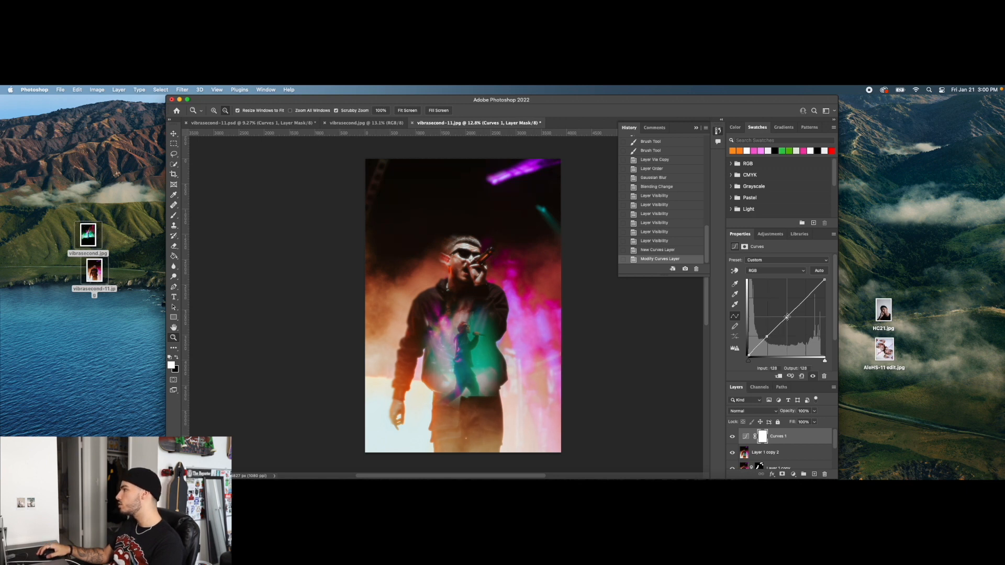
pyautogui.click(805, 297)
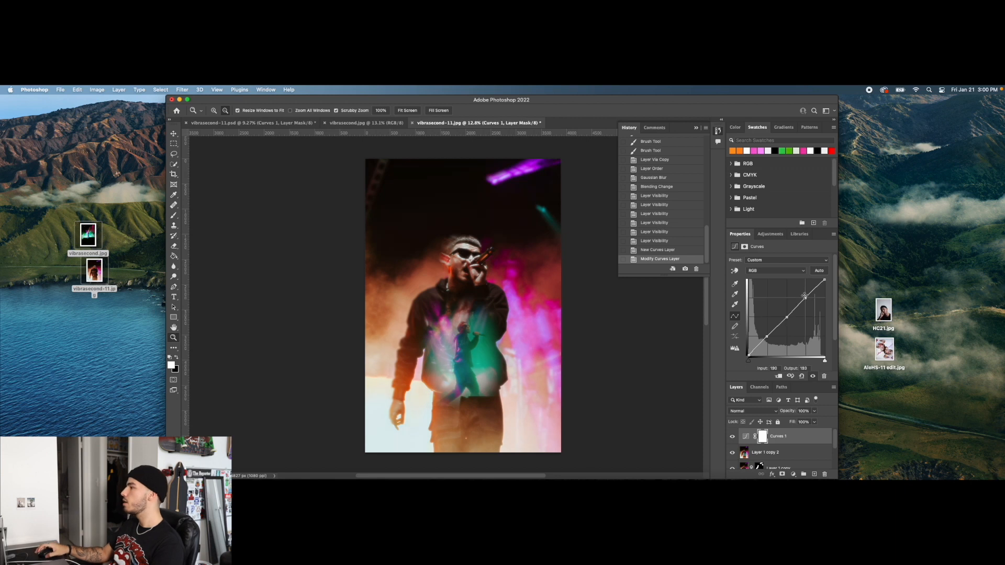
pyautogui.click(766, 336)
pyautogui.moveTo(766, 337); pyautogui.dragTo(767, 338)
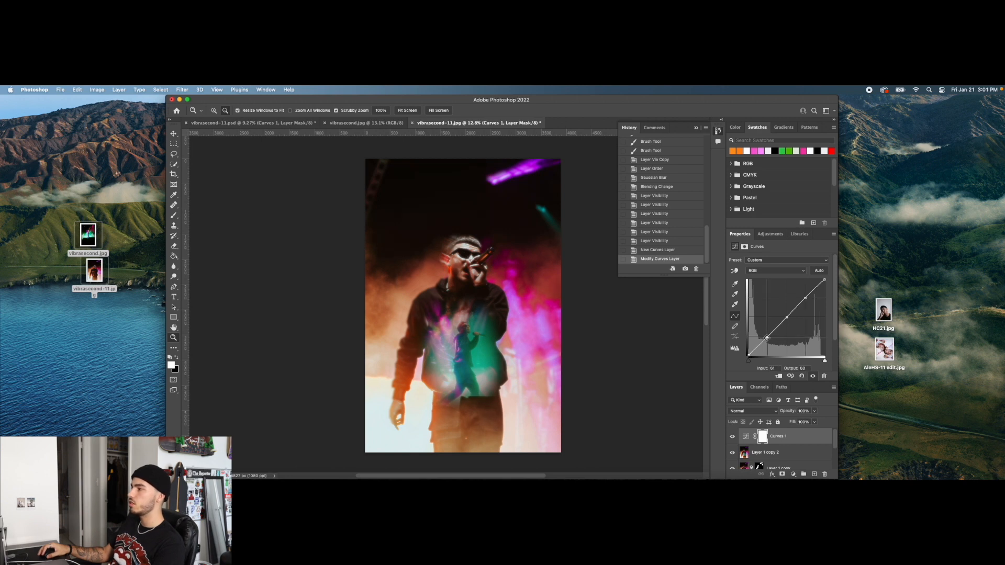
pyautogui.moveTo(767, 338); pyautogui.dragTo(768, 339)
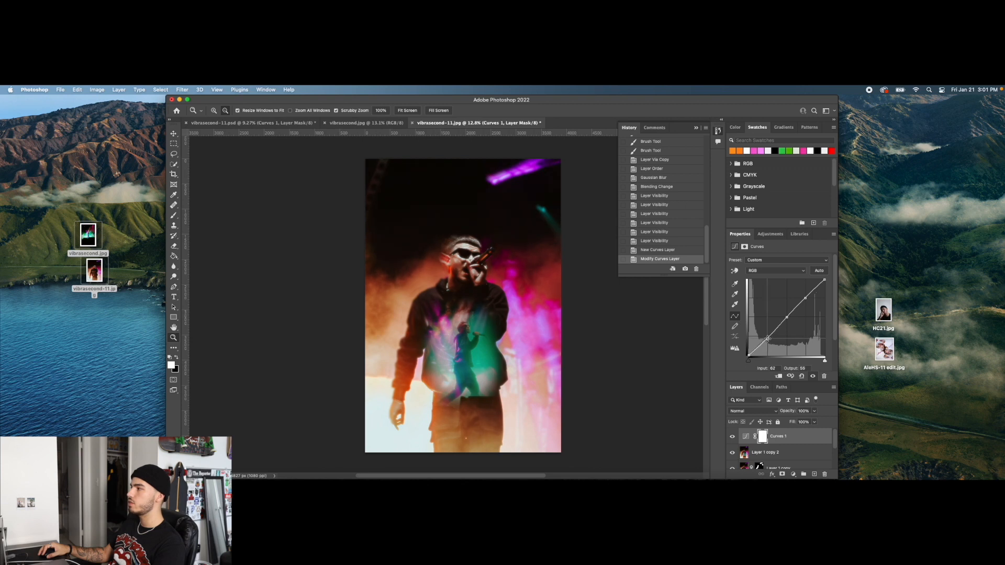
pyautogui.moveTo(767, 339); pyautogui.dragTo(768, 341)
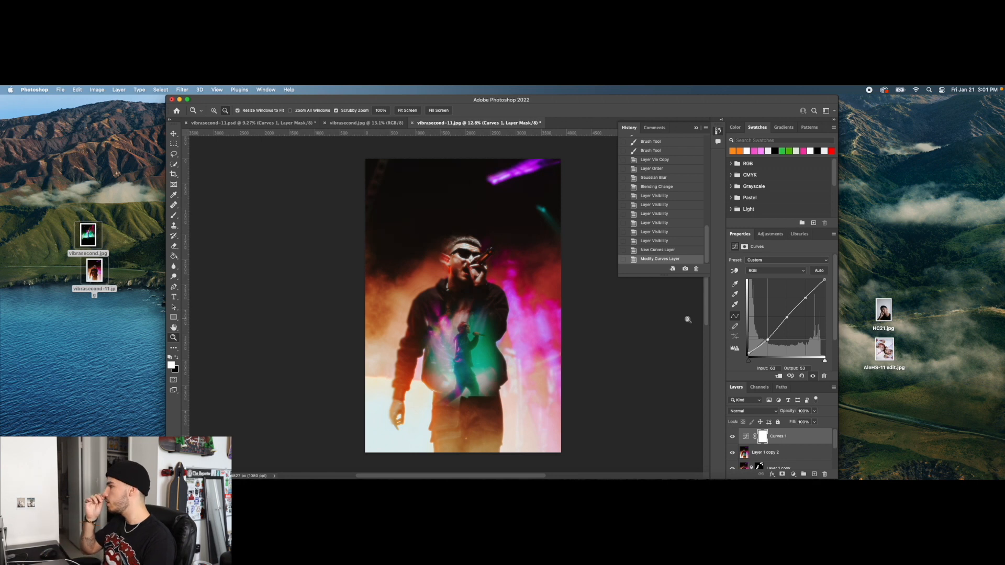
# Add a Selective Color adjustment layer and set the Reds to Cyan -21% and Magenta +13%
pyautogui.click(770, 234)
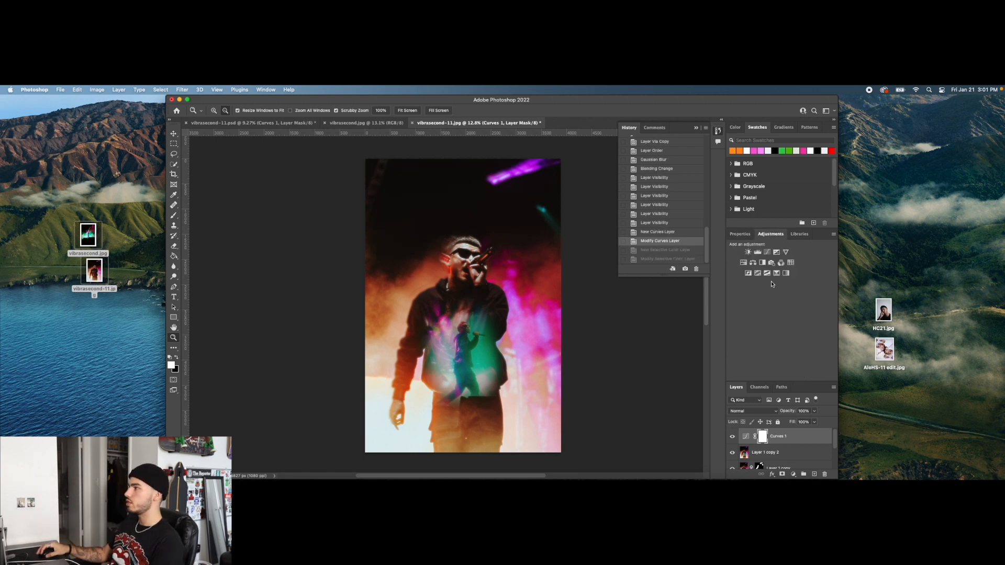
pyautogui.click(777, 274)
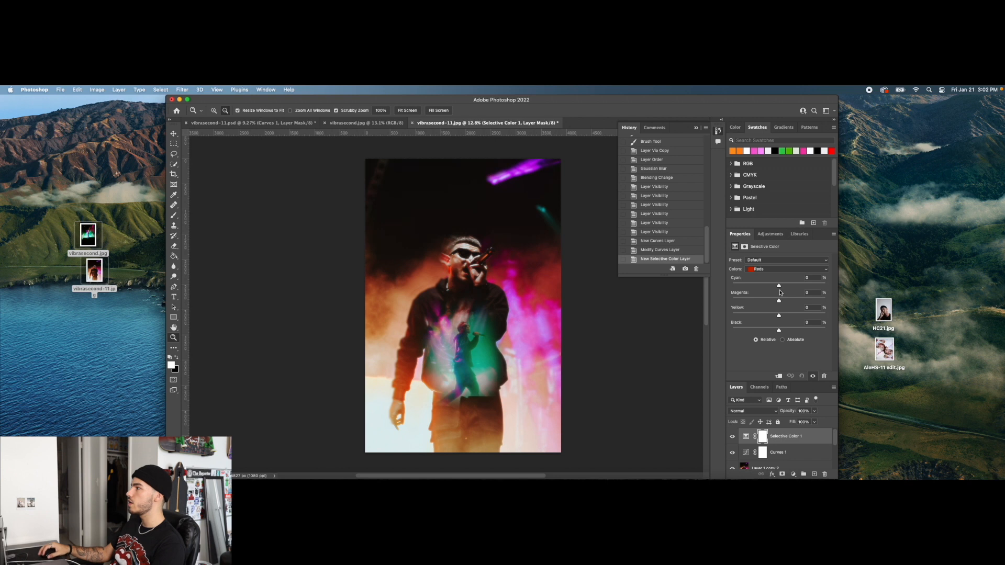
pyautogui.moveTo(779, 287); pyautogui.dragTo(779, 287)
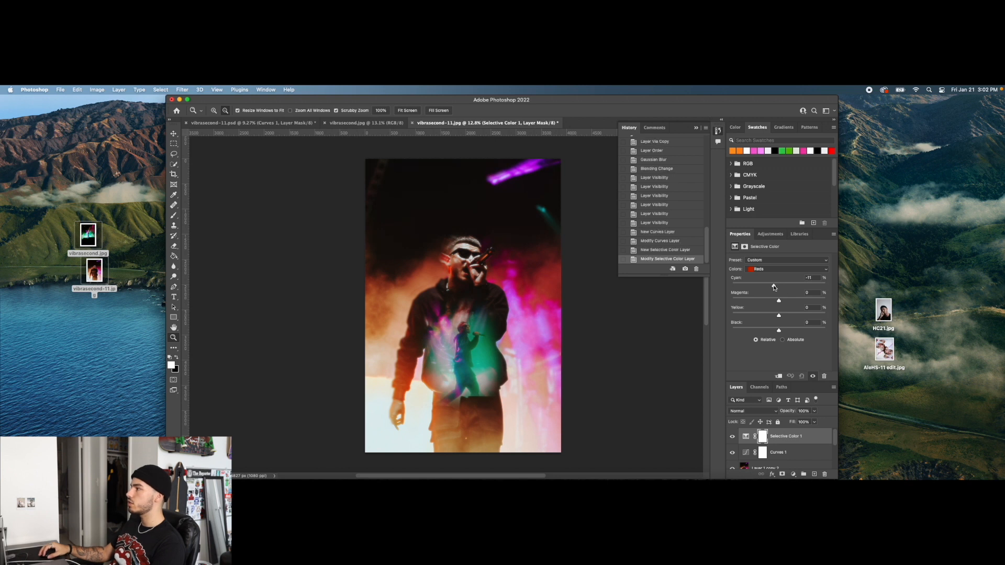
pyautogui.moveTo(778, 287)
pyautogui.mouseDown()
pyautogui.moveTo(744, 287)
pyautogui.moveTo(769, 293)
pyautogui.mouseUp()
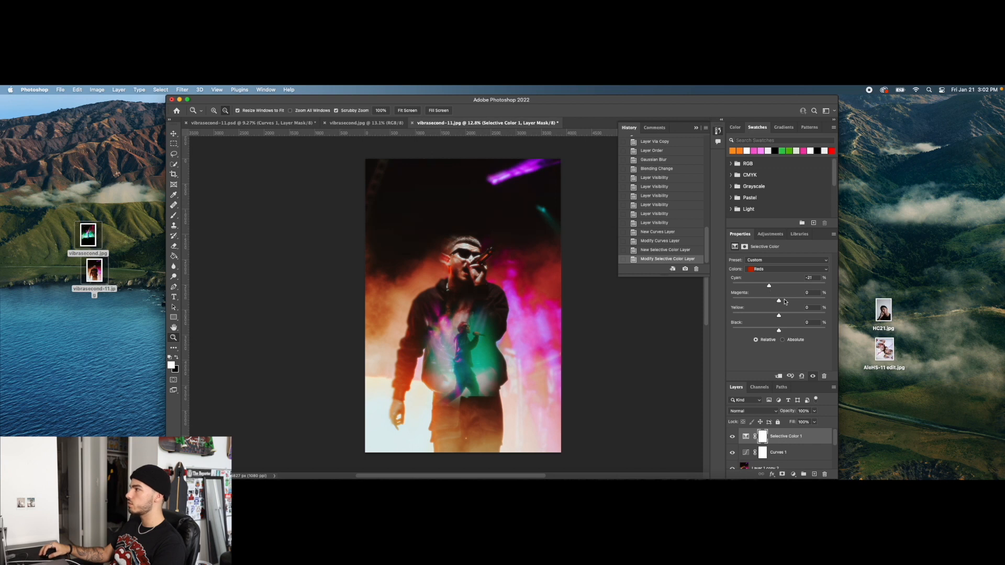
pyautogui.moveTo(776, 301); pyautogui.dragTo(777, 301)
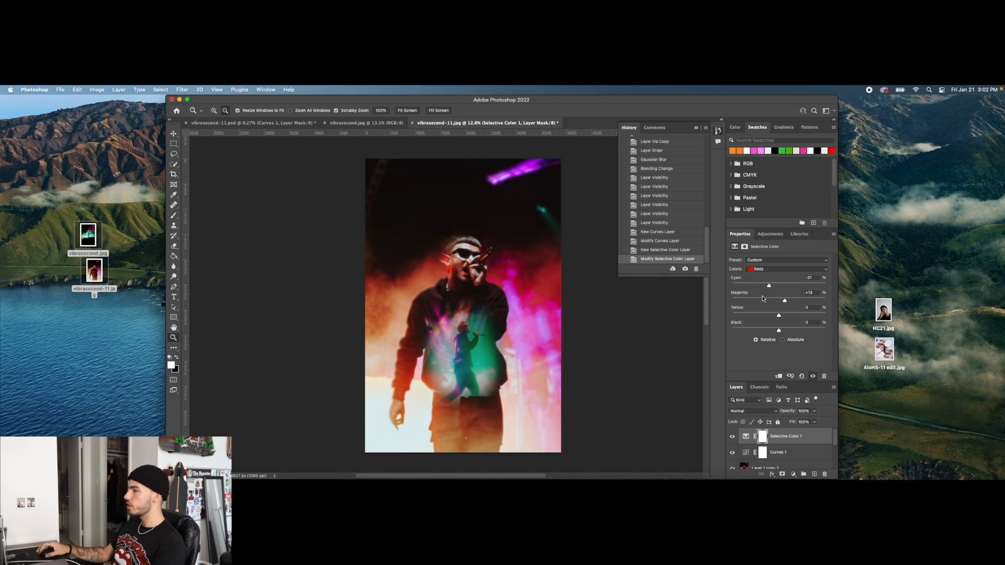
# Adjust the Greens in the Selective Color layer and set the Reds to Cyan -8% and Magenta +10%
pyautogui.click(774, 269)
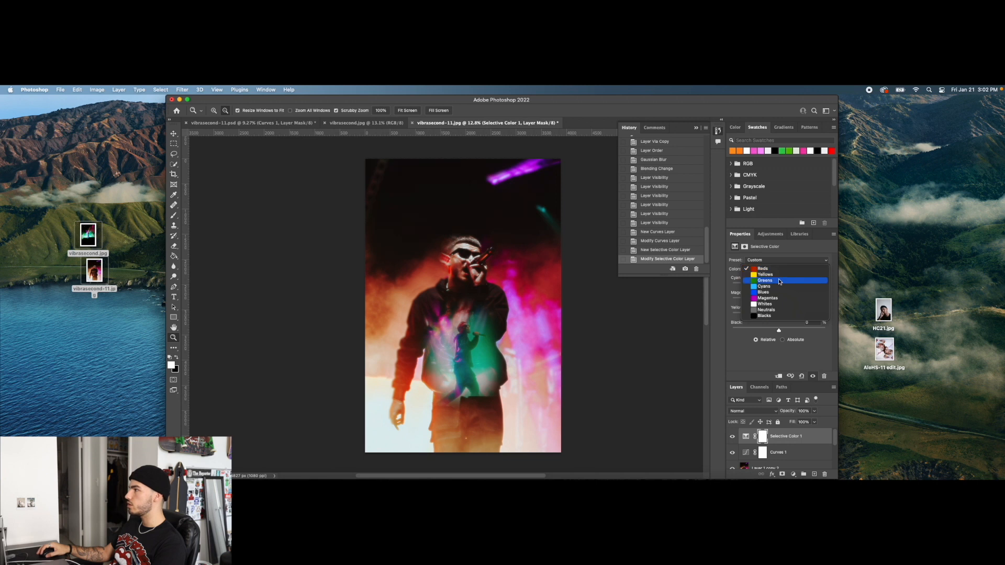
pyautogui.click(779, 283)
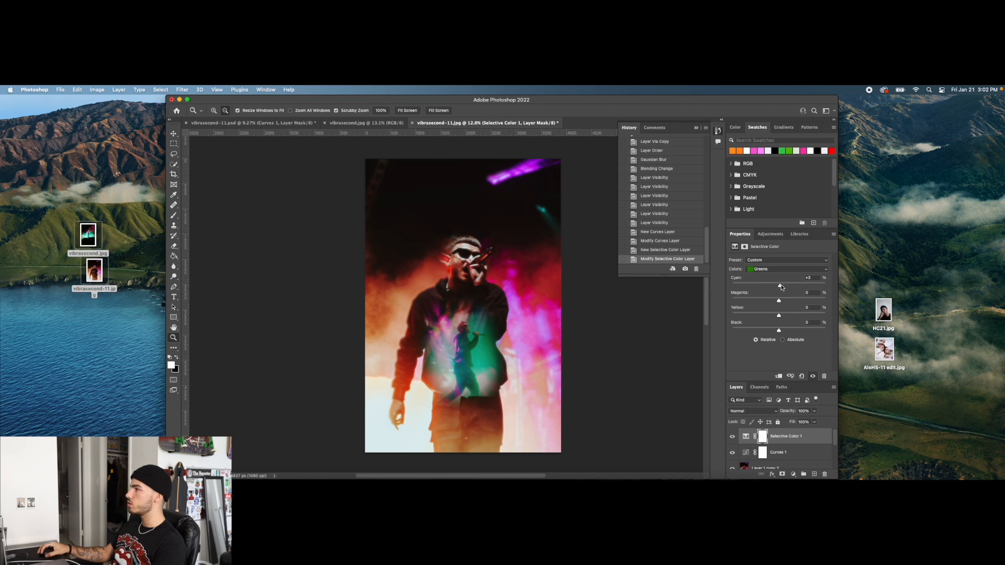
pyautogui.moveTo(782, 286); pyautogui.dragTo(769, 287)
pyautogui.moveTo(775, 302); pyautogui.dragTo(760, 303)
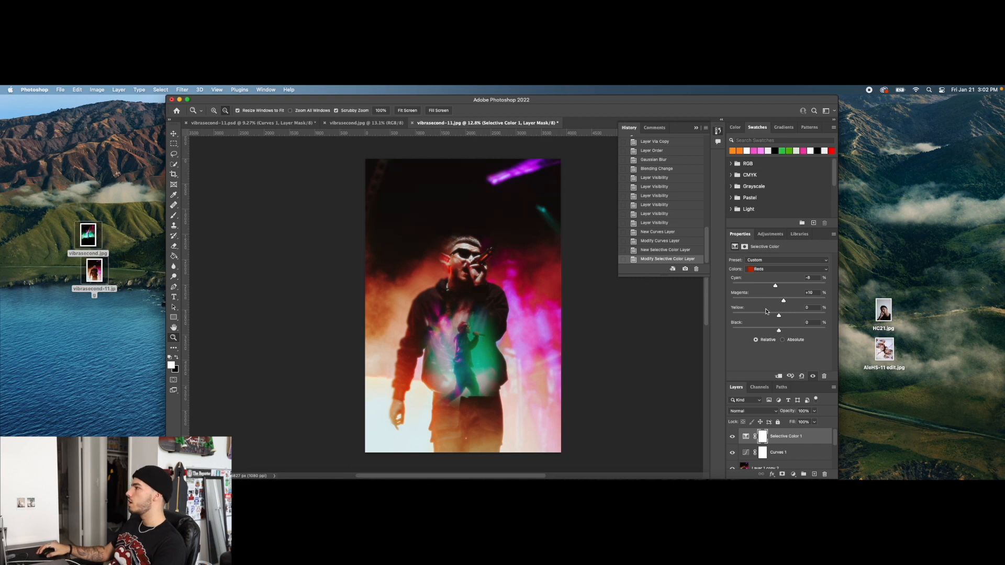
# Add a Levels adjustment layer with the black input level at 4 and the midtones at 1.14
pyautogui.click(770, 234)
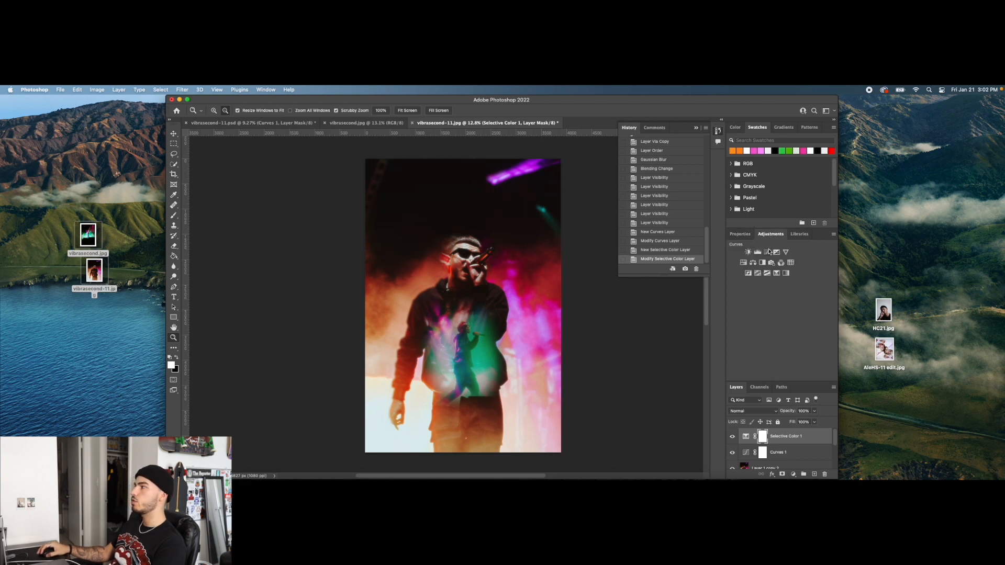
pyautogui.click(758, 253)
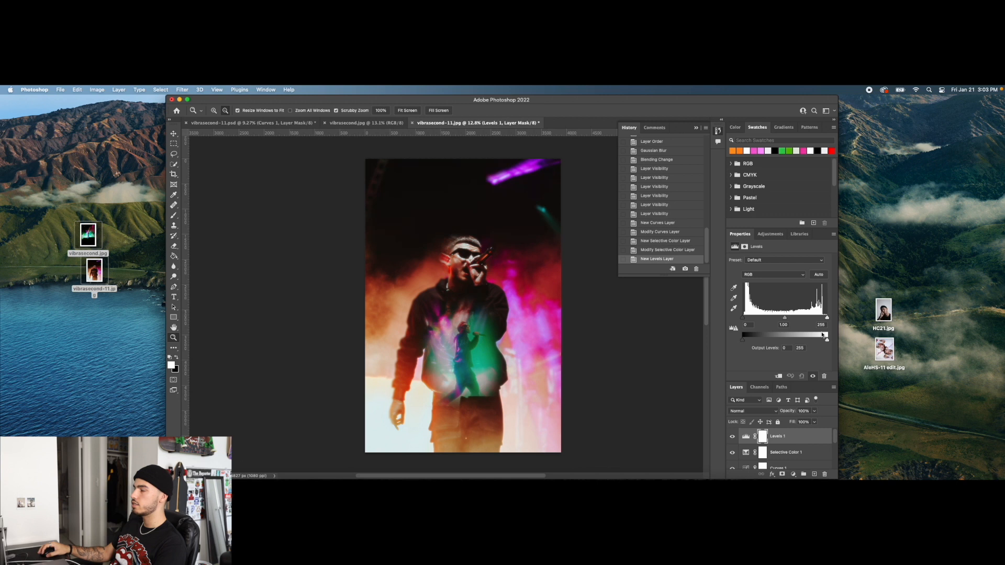
pyautogui.click(785, 319)
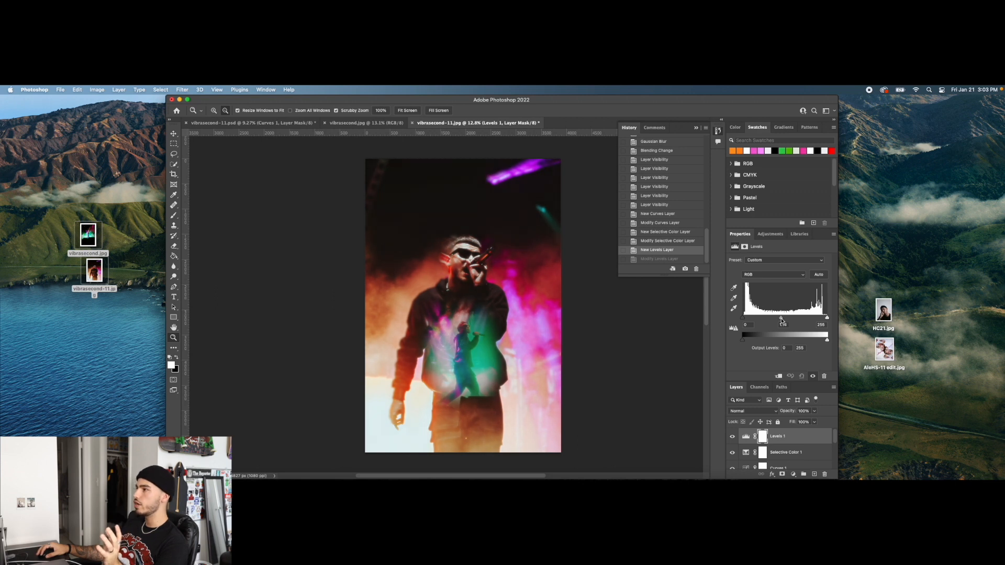
pyautogui.moveTo(781, 321); pyautogui.dragTo(782, 321)
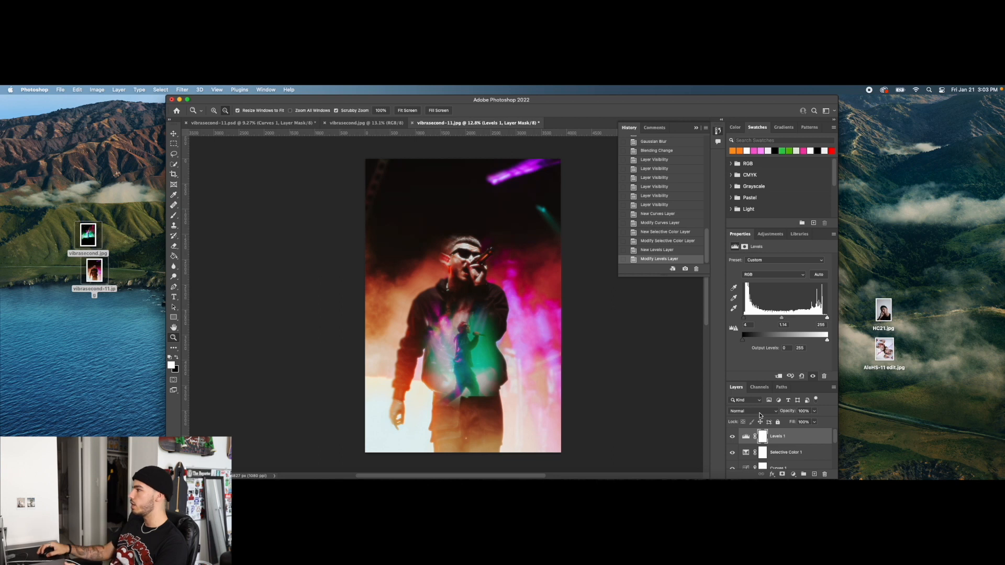
# Group all layers above the Background and compare the finished edit with the original by toggling the group's visibility
pyautogui.scroll(-2, 644, 376)
pyautogui.scroll(2, 646, 375)
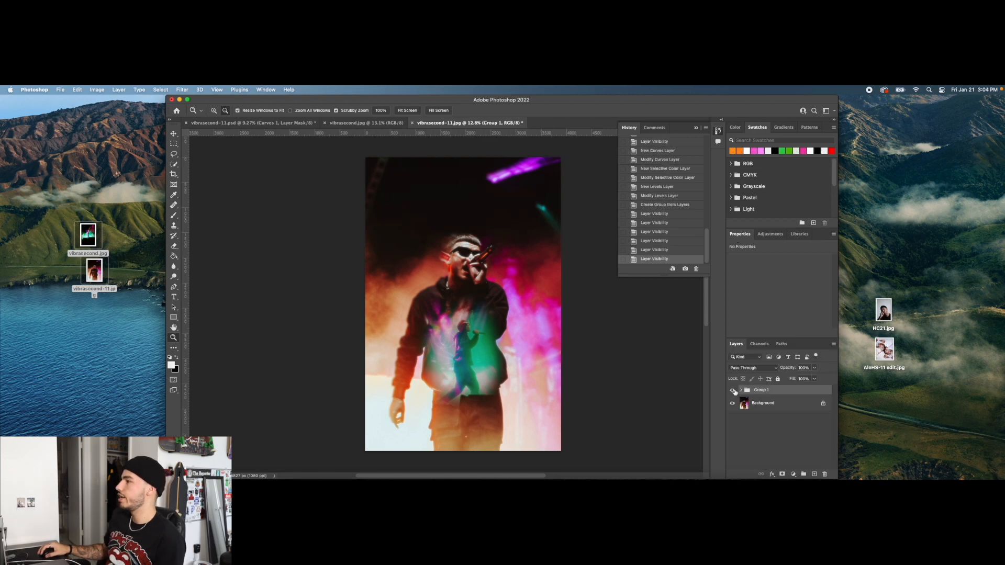
pyautogui.click(732, 390)
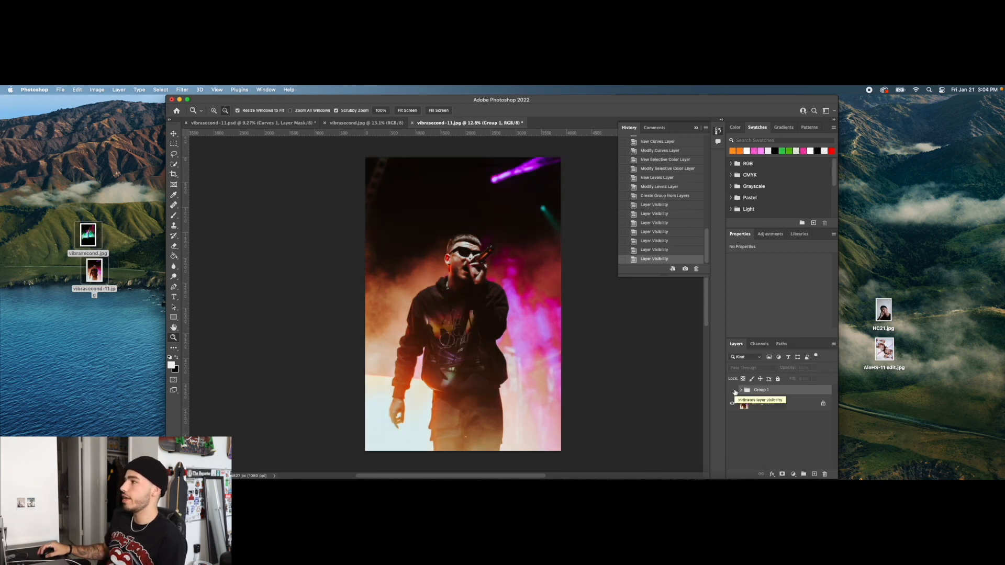
pyautogui.click(732, 391)
pyautogui.click(732, 391)
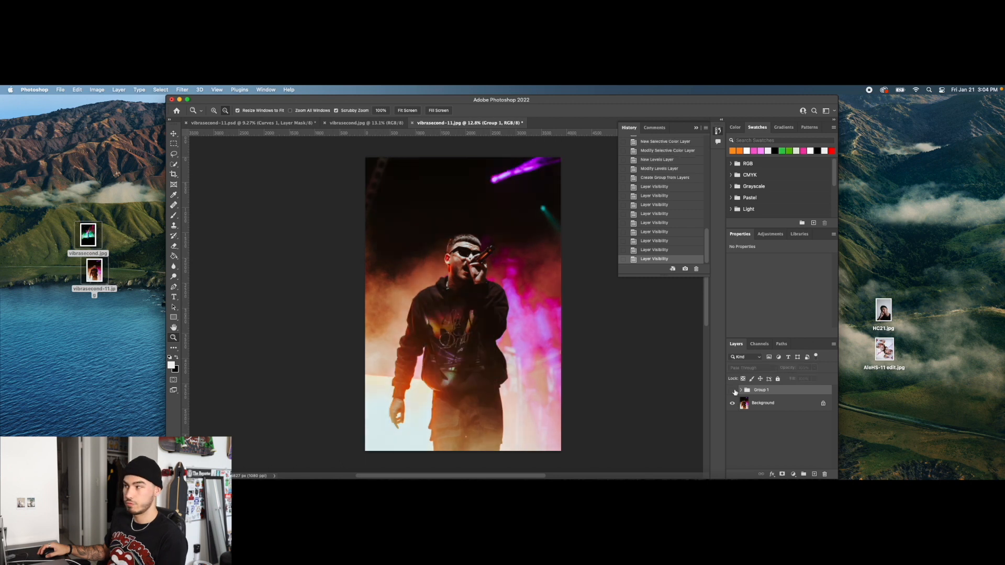
pyautogui.click(732, 390)
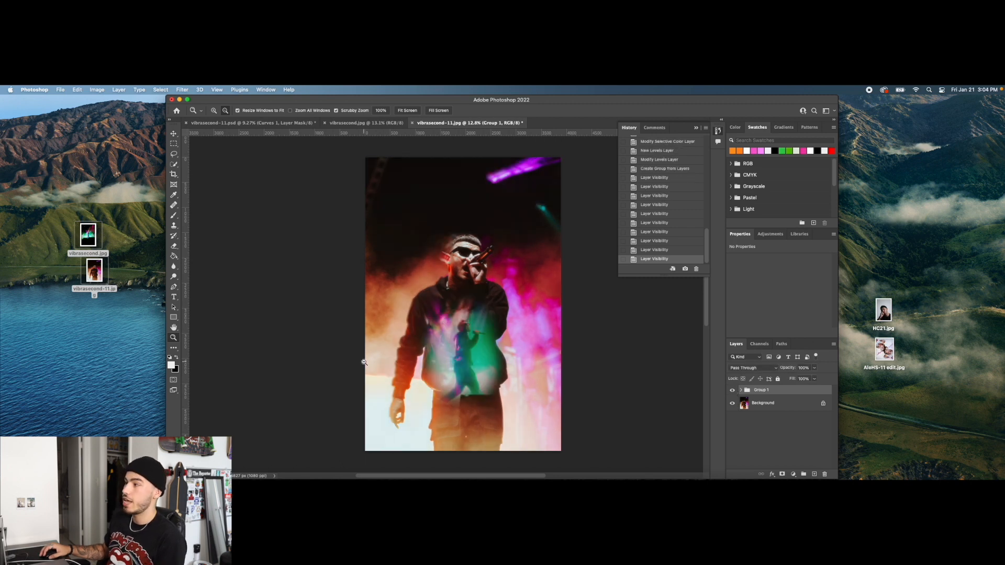
pyautogui.moveTo(485, 258)
pyautogui.mouseDown()
pyautogui.moveTo(517, 255)
pyautogui.moveTo(471, 255)
pyautogui.mouseUp()
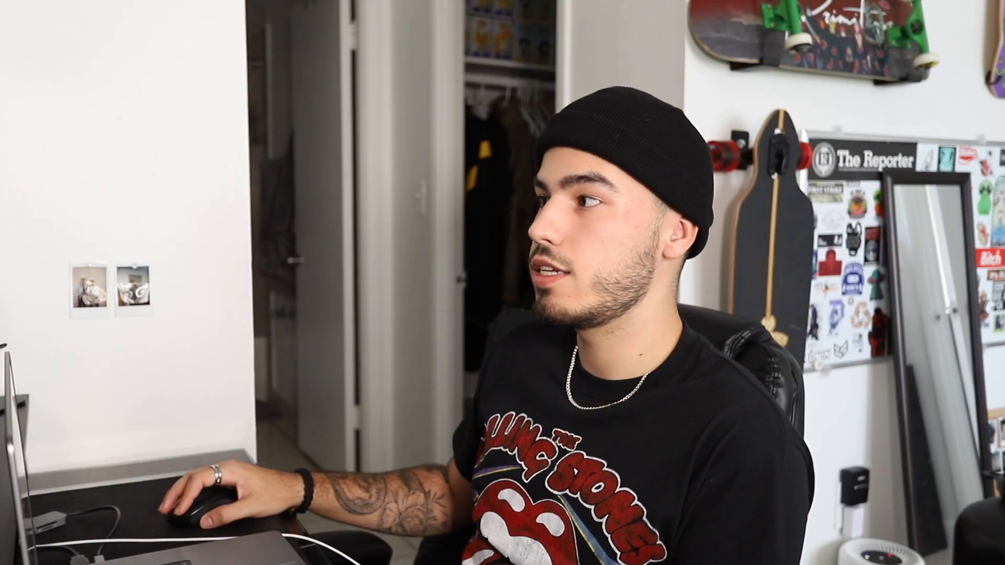